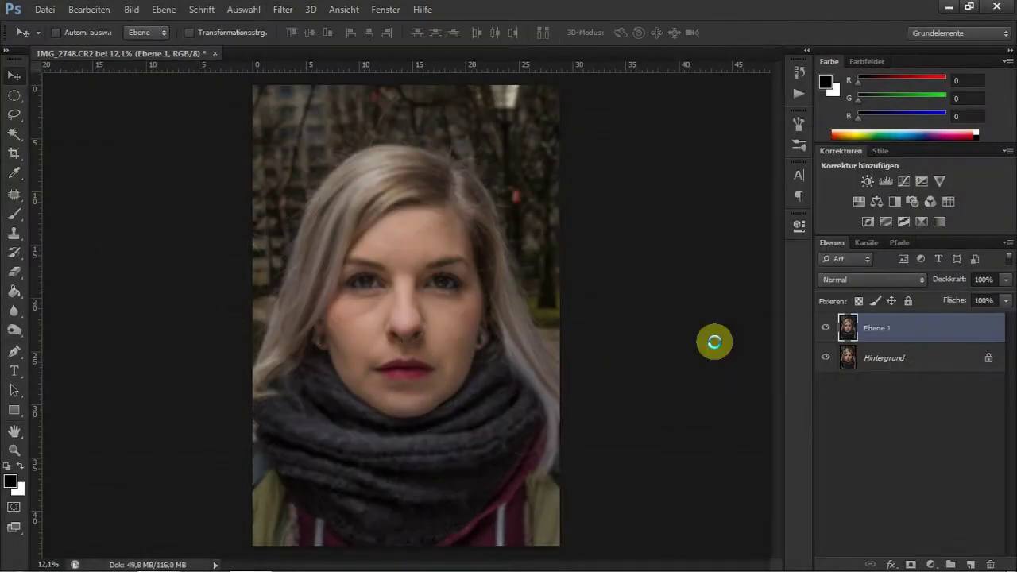
Step: Duplicate the Hintergrund layer and apply the Hochpass filter to the copy
{"action": "left_click", "coordinate": [845, 357]}
{"action": "key", "text": "ctrl+j"}
{"action": "left_click", "coordinate": [277, 9]}
{"action": "left_click", "coordinate": [309, 273]}
{"action": "left_click", "coordinate": [590, 131]}
Step: Set the high-pass copy's blend mode to Lineares Licht
{"action": "key", "text": "v"}
{"action": "left_click", "coordinate": [871, 279]}
{"action": "left_click", "coordinate": [842, 229]}
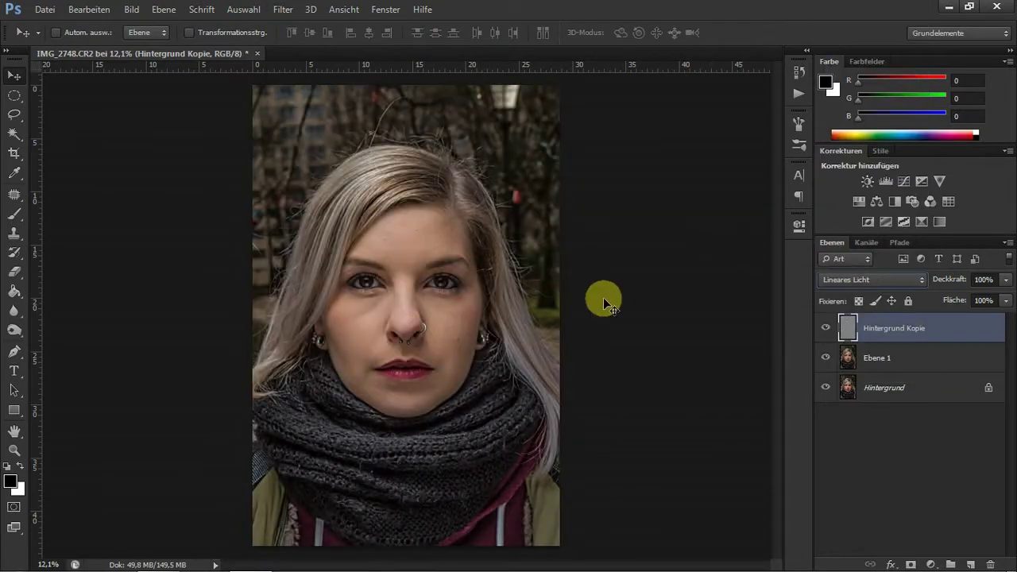
{"action": "scroll", "coordinate": [472, 310], "scroll_direction": "up", "scroll_amount": 5}
{"action": "scroll", "coordinate": [777, 306], "scroll_direction": "up", "scroll_amount": 3}
{"action": "key", "text": "j"}
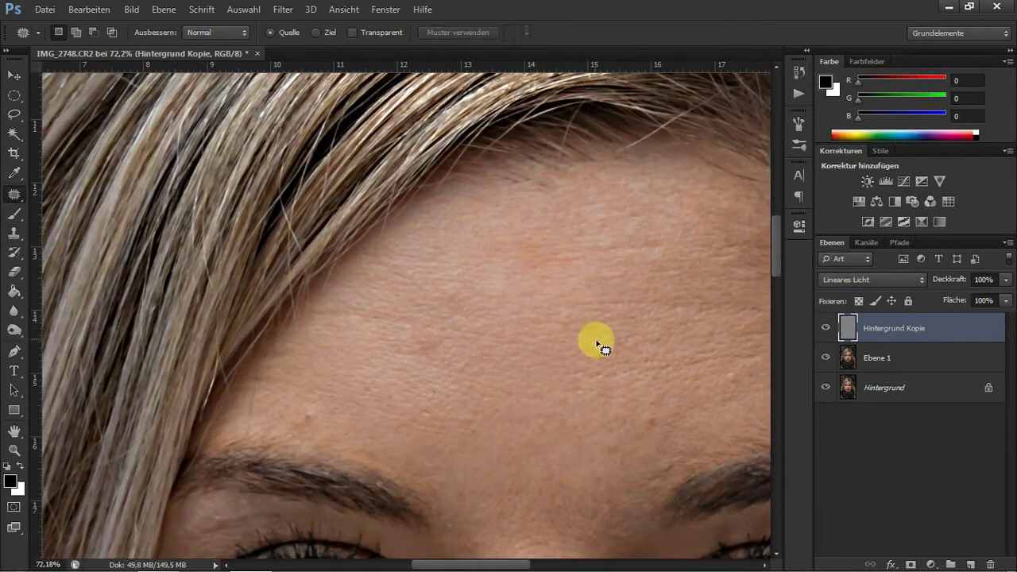
Step: Patch the forehead lines with clean skin
{"action": "scroll", "coordinate": [477, 417], "scroll_direction": "right", "scroll_amount": 3}
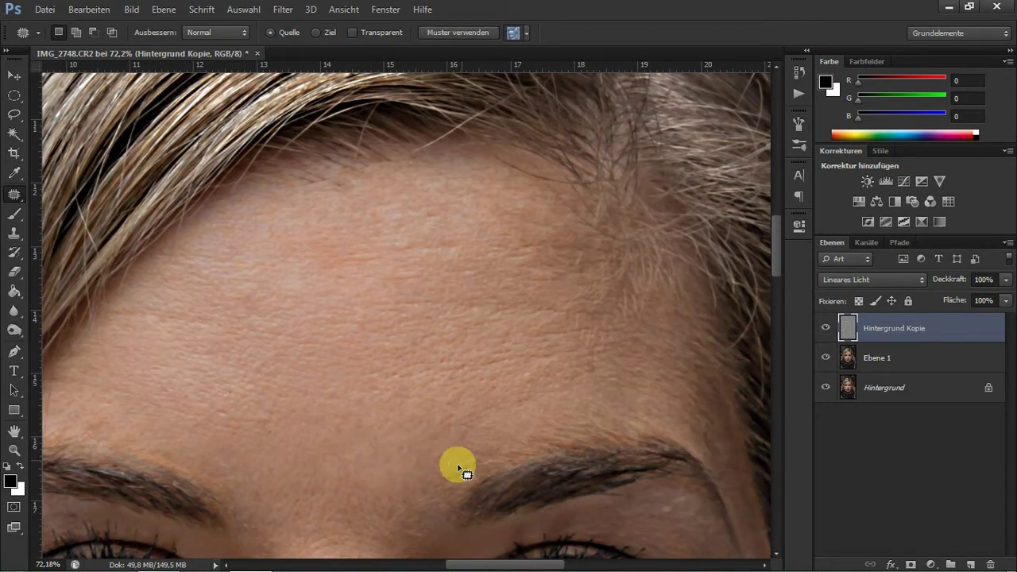
{"action": "left_click_drag", "start_coordinate": [575, 357], "coordinate": [334, 318]}
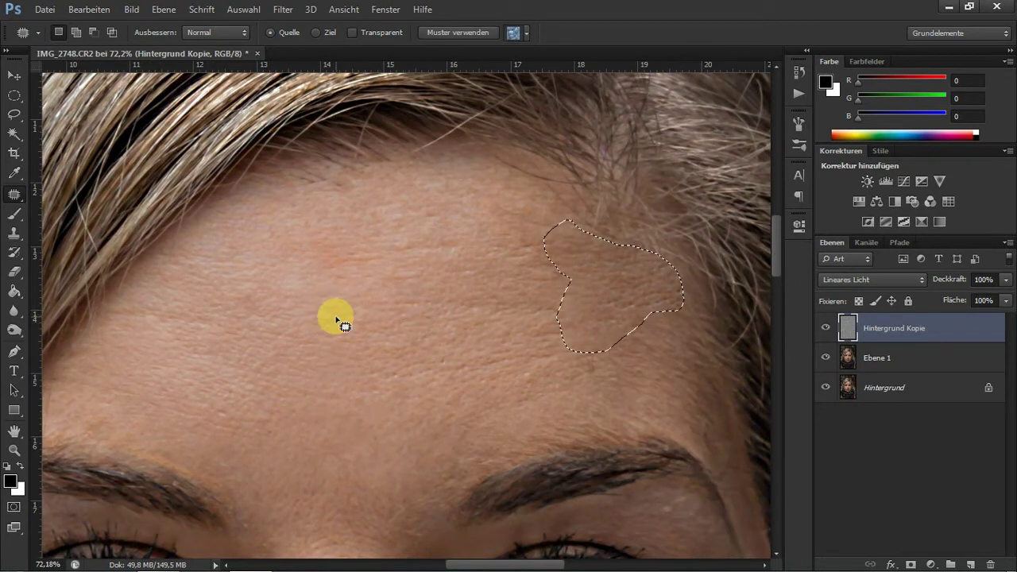
{"action": "key", "text": "ctrl+d"}
{"action": "key", "text": "s"}
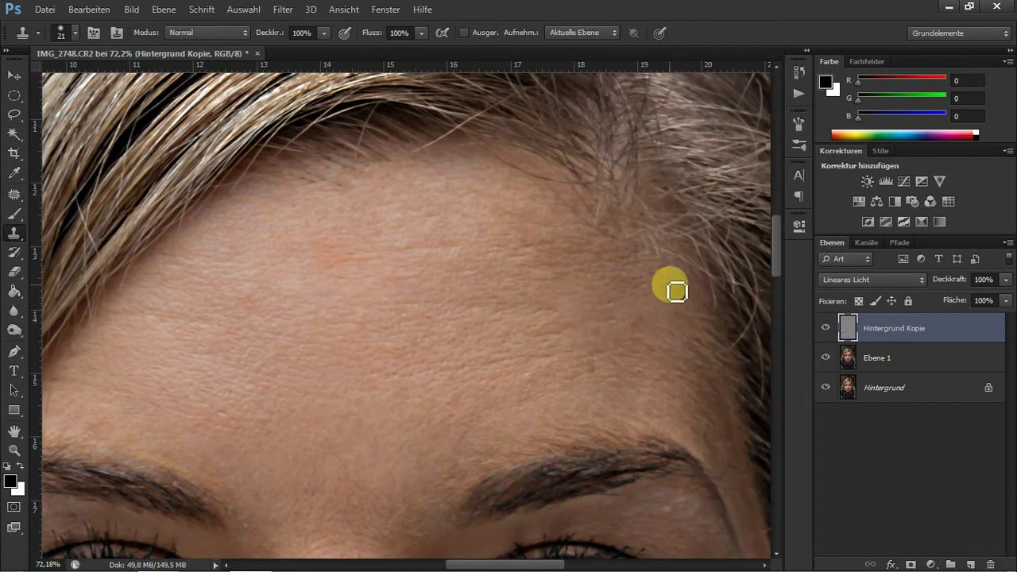
{"action": "scroll", "coordinate": [524, 230], "scroll_direction": "up", "scroll_amount": 2}
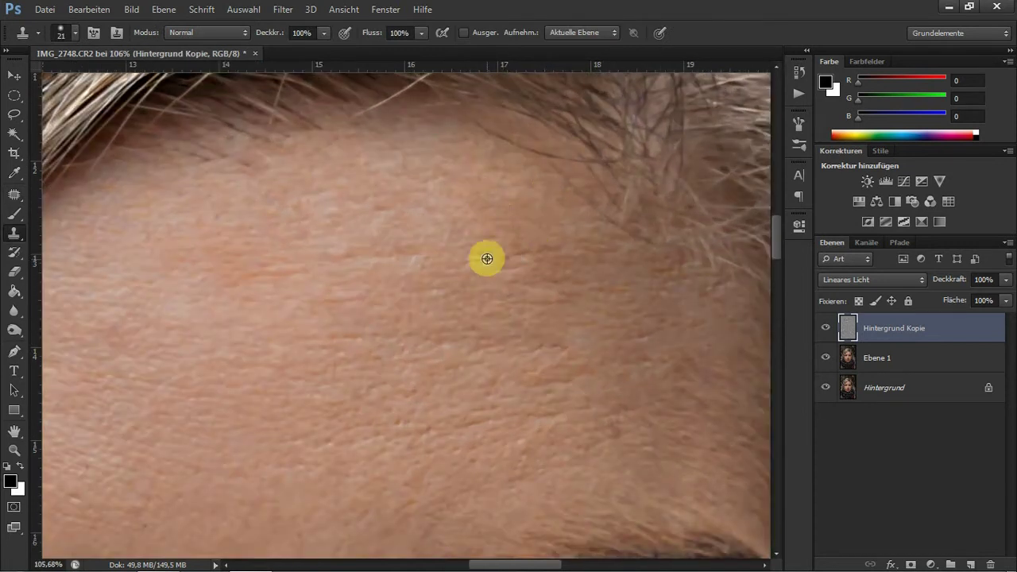
{"action": "key", "text": "j"}
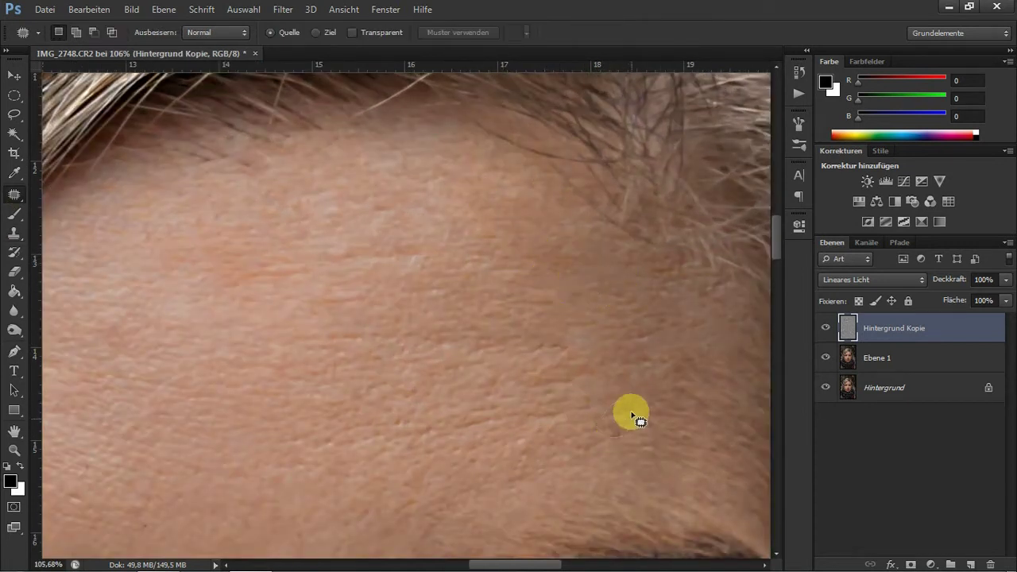
{"action": "scroll", "coordinate": [659, 375], "scroll_direction": "down", "scroll_amount": 8}
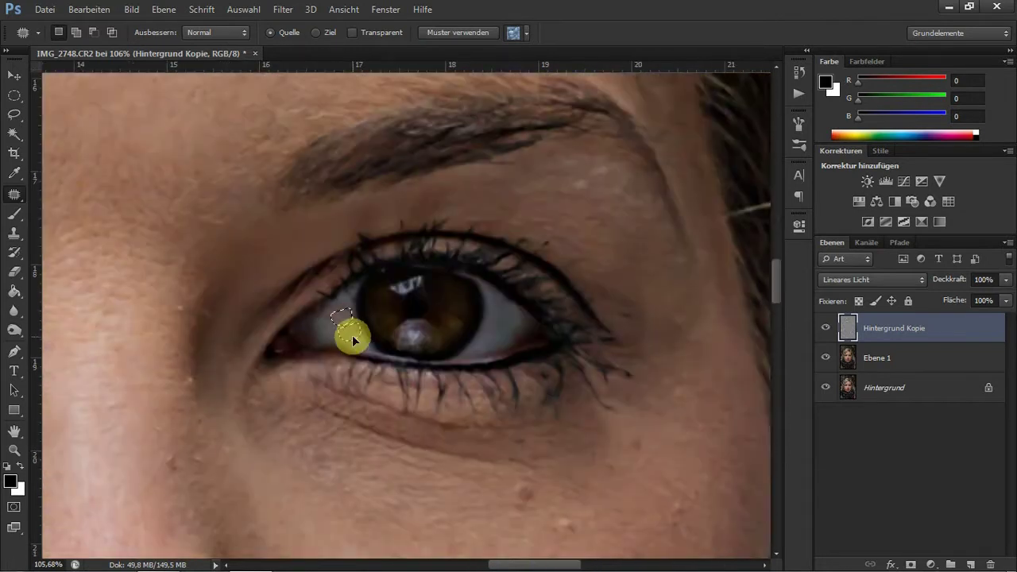
Step: Patch the wrinkles under the eye with nearby smooth skin
{"action": "left_click_drag", "start_coordinate": [350, 413], "coordinate": [386, 447]}
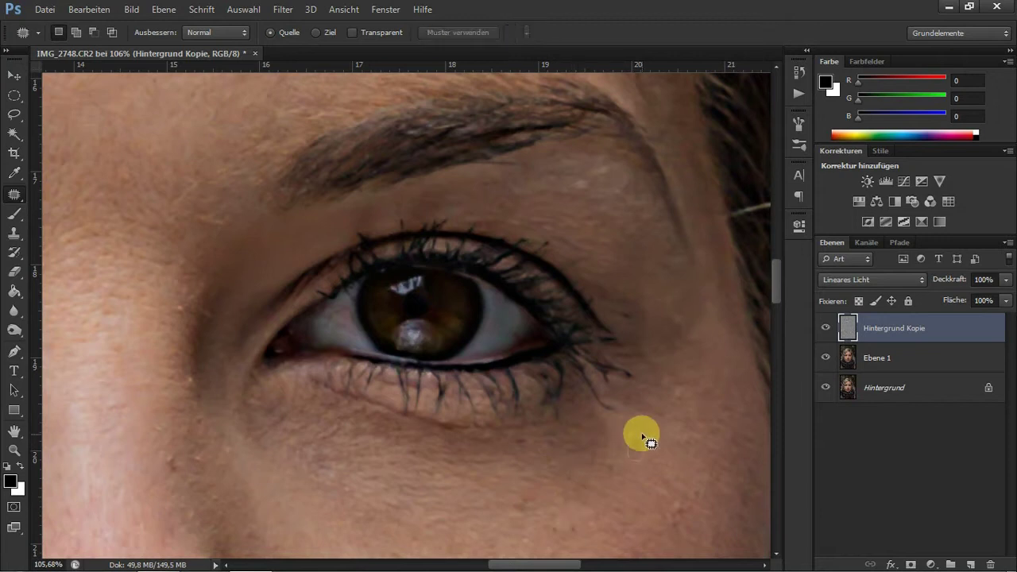
{"action": "mouse_move", "coordinate": [513, 564]}
{"action": "left_mouse_down"}
{"action": "mouse_move", "coordinate": [488, 564]}
{"action": "mouse_move", "coordinate": [509, 560]}
{"action": "left_mouse_up"}
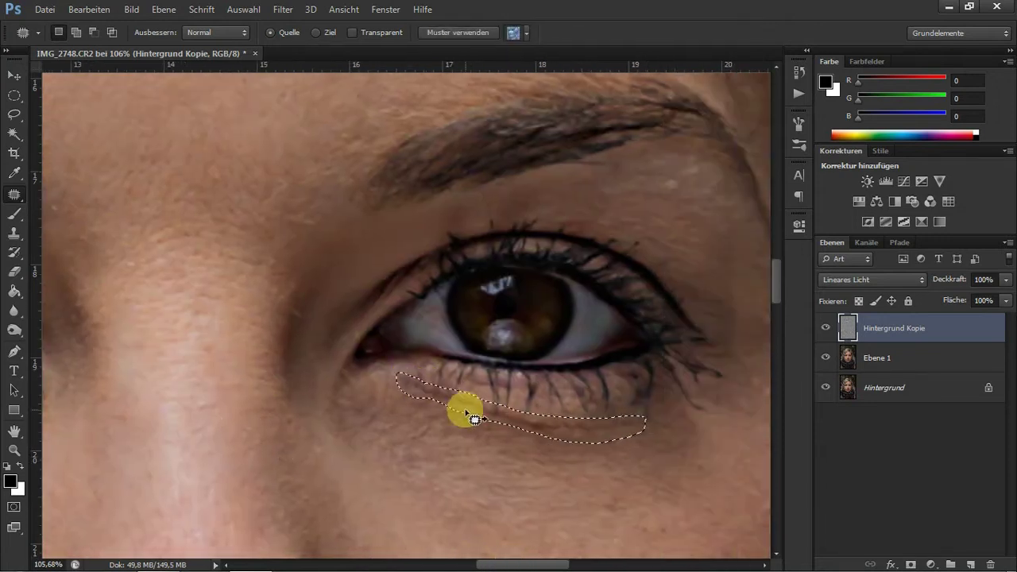
{"action": "left_click_drag", "start_coordinate": [474, 418], "coordinate": [475, 445]}
{"action": "key", "text": "ctrl+d"}
{"action": "left_click", "coordinate": [13, 233]}
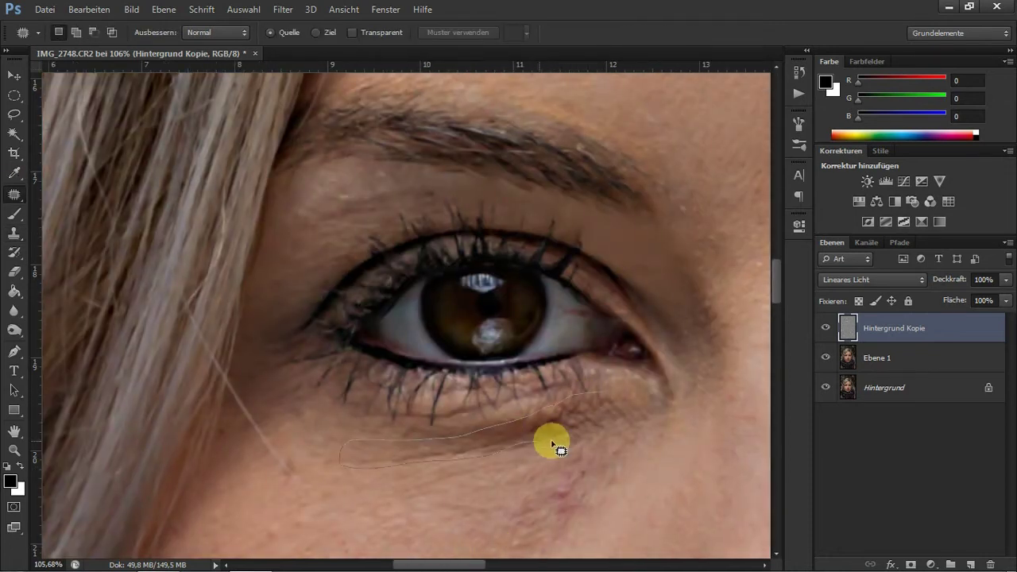
Step: Patch the remaining under-eye wrinkle line and the reddish spot
{"action": "left_click_drag", "start_coordinate": [554, 445], "coordinate": [548, 447]}
{"action": "left_click_drag", "start_coordinate": [508, 441], "coordinate": [476, 484]}
{"action": "left_click_drag", "start_coordinate": [449, 449], "coordinate": [549, 453]}
{"action": "mouse_move", "coordinate": [456, 467]}
{"action": "left_mouse_down"}
{"action": "mouse_move", "coordinate": [561, 507]}
{"action": "mouse_move", "coordinate": [486, 436]}
{"action": "mouse_move", "coordinate": [580, 408]}
{"action": "mouse_move", "coordinate": [490, 413]}
{"action": "left_mouse_up"}
{"action": "key", "text": "ctrl+d"}
{"action": "key", "text": "s"}
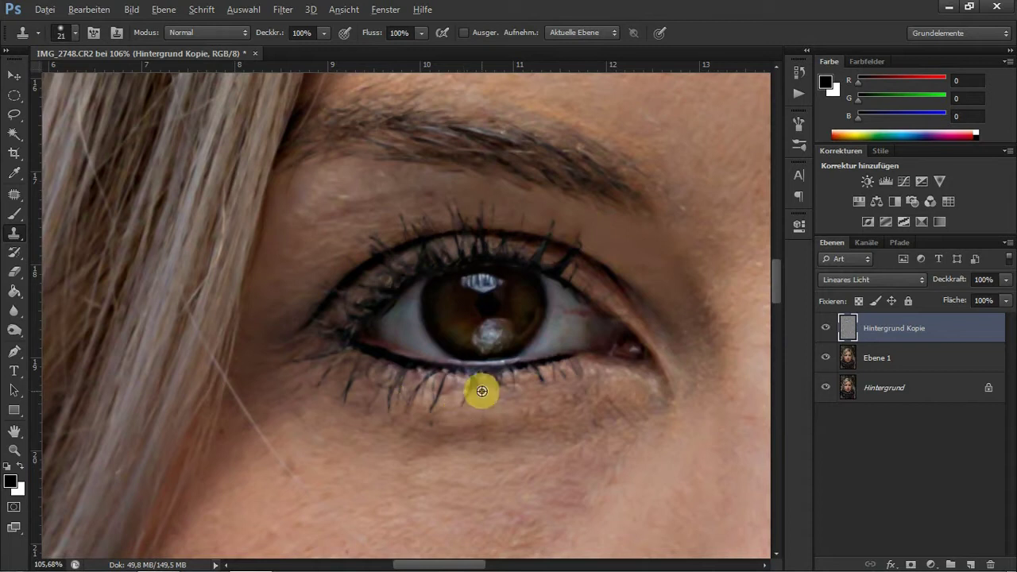
{"action": "scroll", "coordinate": [549, 388], "scroll_direction": "down", "scroll_amount": 2}
{"action": "scroll", "coordinate": [406, 431], "scroll_direction": "down", "scroll_amount": 5}
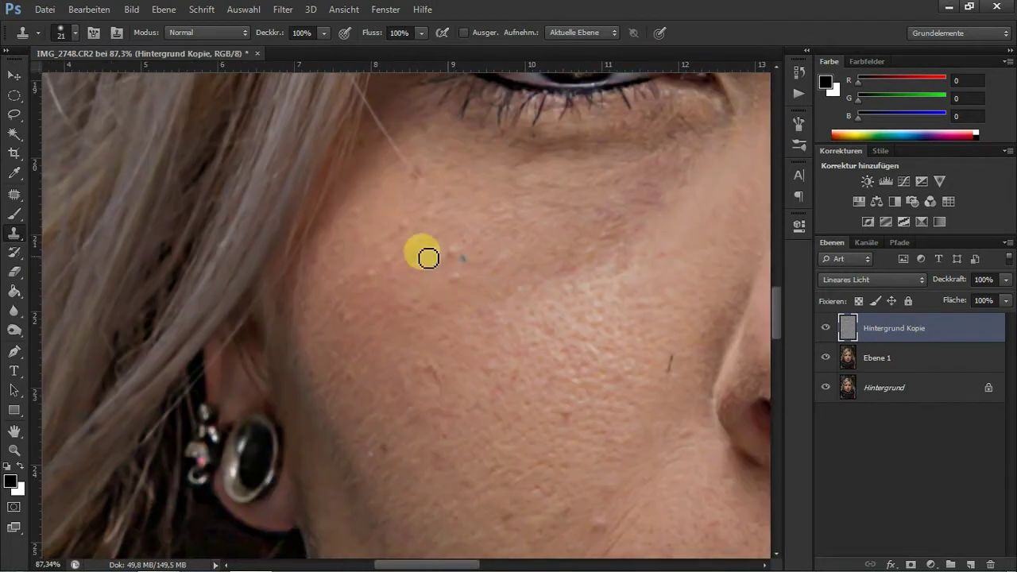
Step: Patch and clone away small blemishes on the cheek and near the jawline
{"action": "key", "text": "j"}
{"action": "left_click_drag", "start_coordinate": [453, 306], "coordinate": [451, 316]}
{"action": "left_click", "coordinate": [14, 231]}
{"action": "left_click", "coordinate": [480, 240], "text": "alt"}
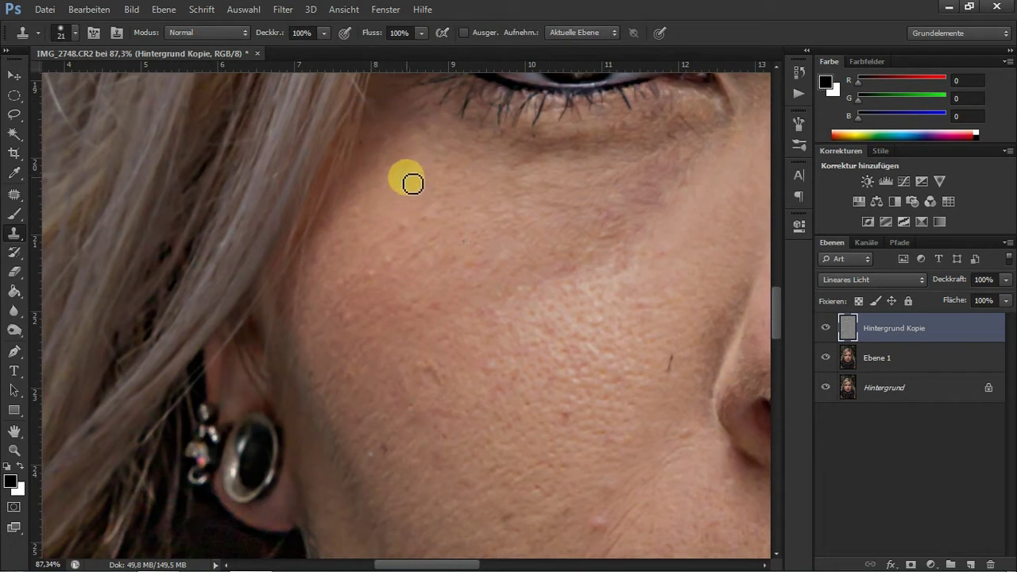
{"action": "key", "text": "j"}
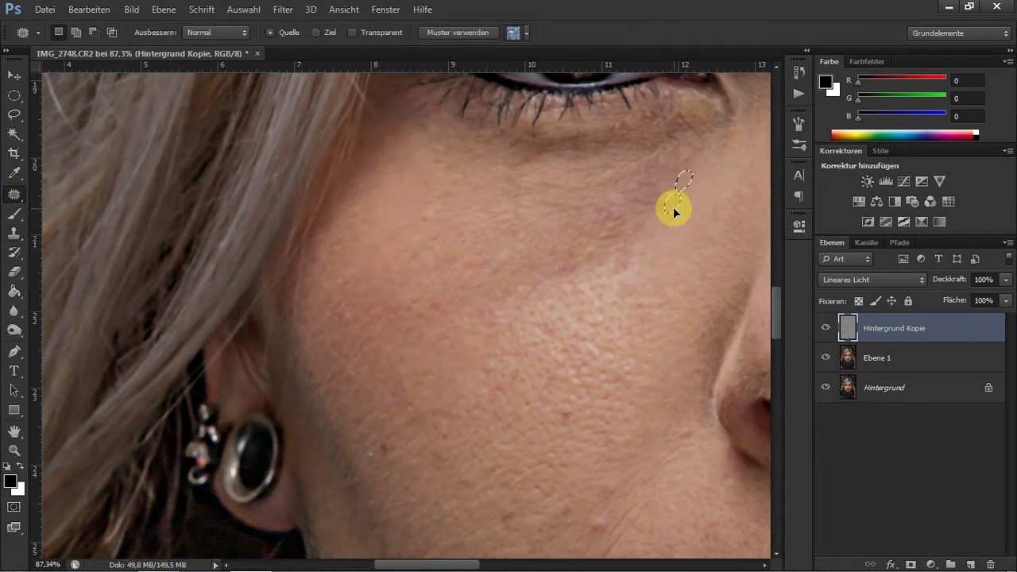
{"action": "scroll", "coordinate": [390, 453], "scroll_direction": "down", "scroll_amount": 3}
{"action": "left_click_drag", "start_coordinate": [467, 227], "coordinate": [469, 214]}
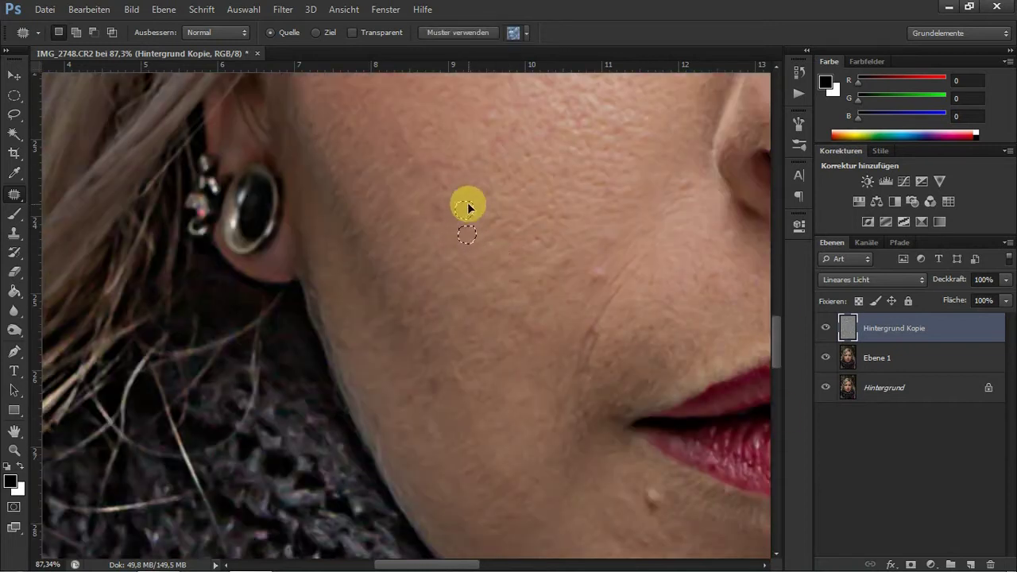
{"action": "mouse_move", "coordinate": [588, 441]}
{"action": "left_mouse_down"}
{"action": "mouse_move", "coordinate": [633, 215]}
{"action": "mouse_move", "coordinate": [586, 195]}
{"action": "left_mouse_up"}
{"action": "left_click_drag", "start_coordinate": [449, 362], "coordinate": [459, 393]}
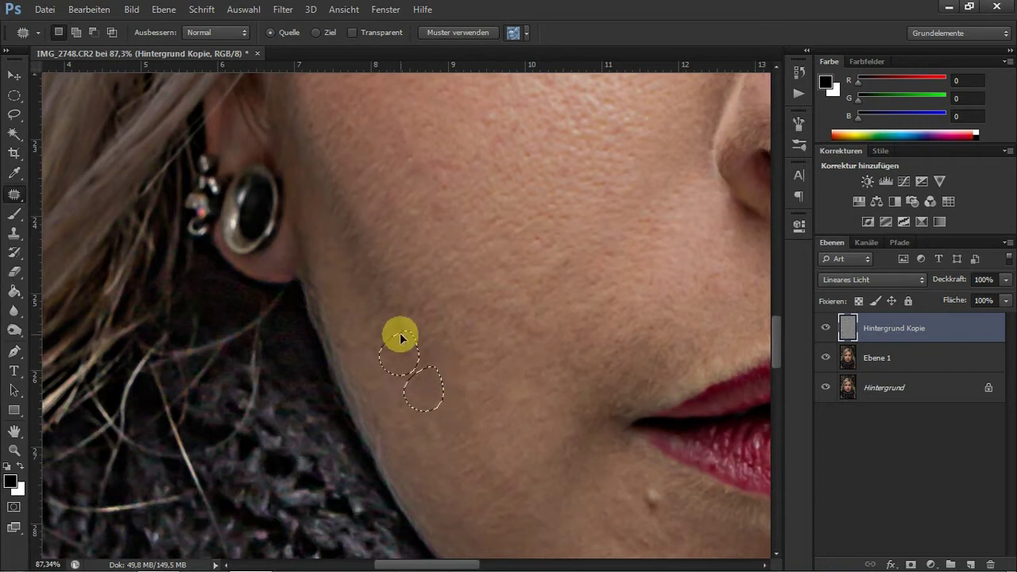
{"action": "key", "text": "ctrl+d"}
Step: Patch the blemishes beside the nose and on the chin
{"action": "scroll", "coordinate": [442, 485], "scroll_direction": "right", "scroll_amount": 5}
{"action": "scroll", "coordinate": [538, 330], "scroll_direction": "right", "scroll_amount": 5}
{"action": "left_click_drag", "start_coordinate": [509, 256], "coordinate": [517, 252]}
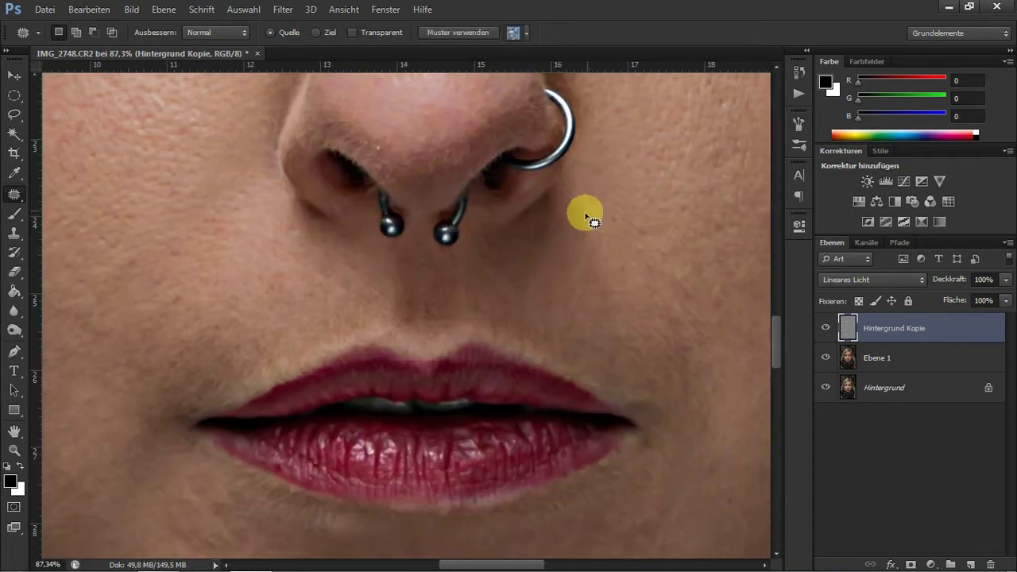
{"action": "mouse_move", "coordinate": [664, 402]}
{"action": "left_mouse_down"}
{"action": "mouse_move", "coordinate": [674, 205]}
{"action": "mouse_move", "coordinate": [628, 215]}
{"action": "left_mouse_up"}
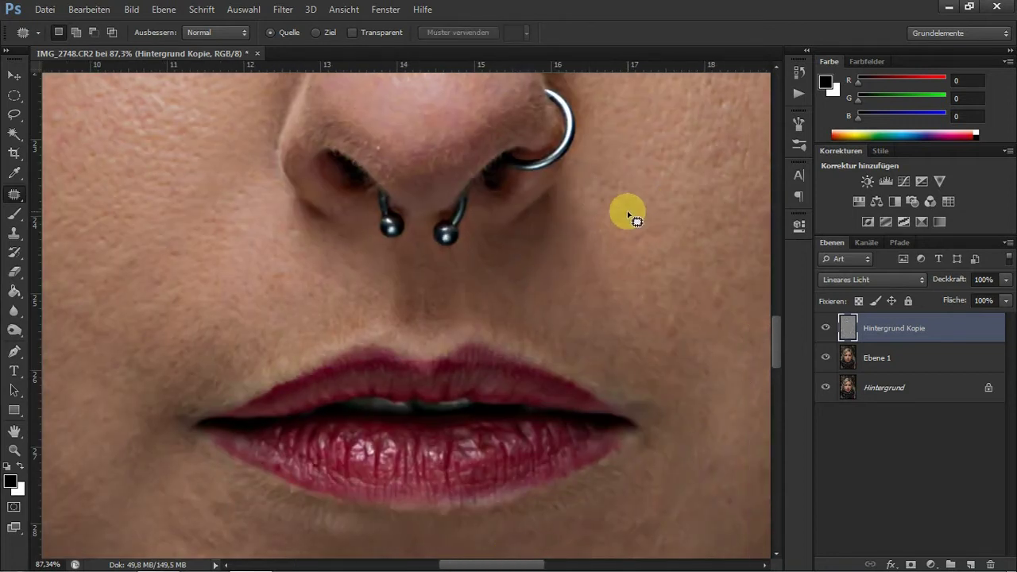
{"action": "scroll", "coordinate": [726, 363], "scroll_direction": "down", "scroll_amount": 3}
{"action": "left_click_drag", "start_coordinate": [707, 310], "coordinate": [701, 303]}
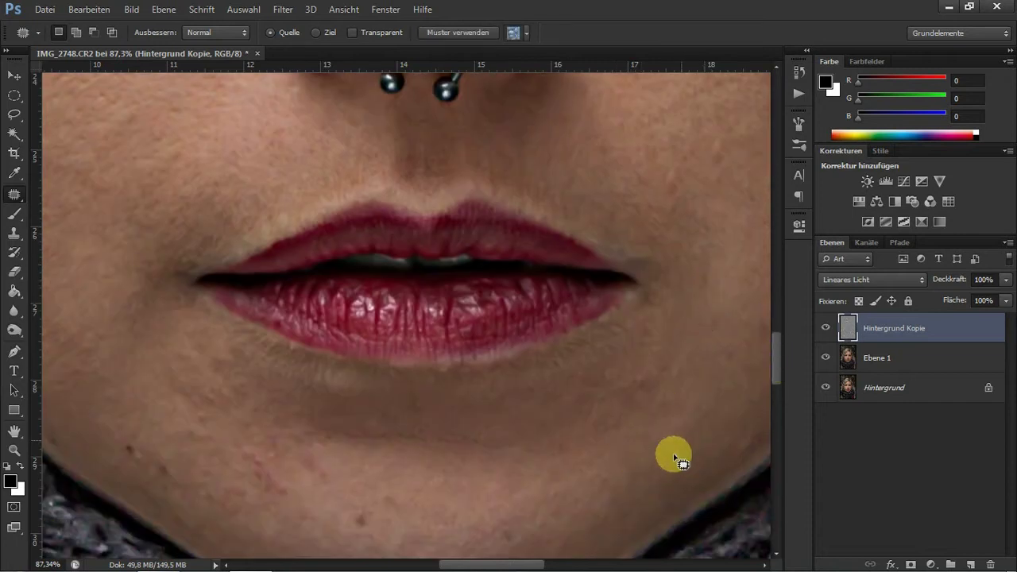
{"action": "left_click", "coordinate": [328, 427]}
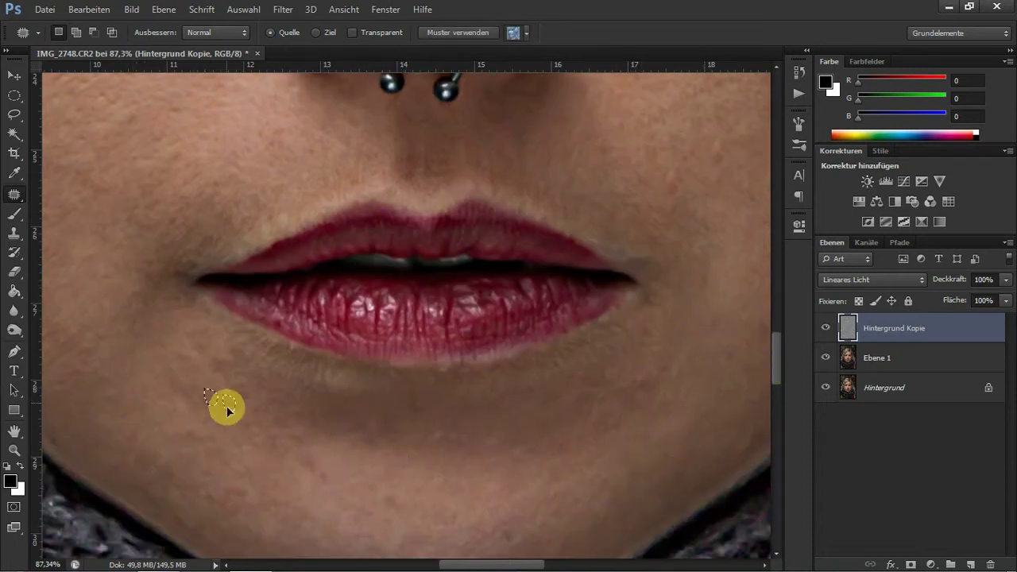
{"action": "scroll", "coordinate": [227, 406], "scroll_direction": "down", "scroll_amount": 5}
{"action": "scroll", "coordinate": [489, 273], "scroll_direction": "up", "scroll_amount": 5}
Step: Patch the last cheek blemishes and stamp all visible layers into new layer Ebene 2
{"action": "left_click_drag", "start_coordinate": [530, 274], "coordinate": [598, 284]}
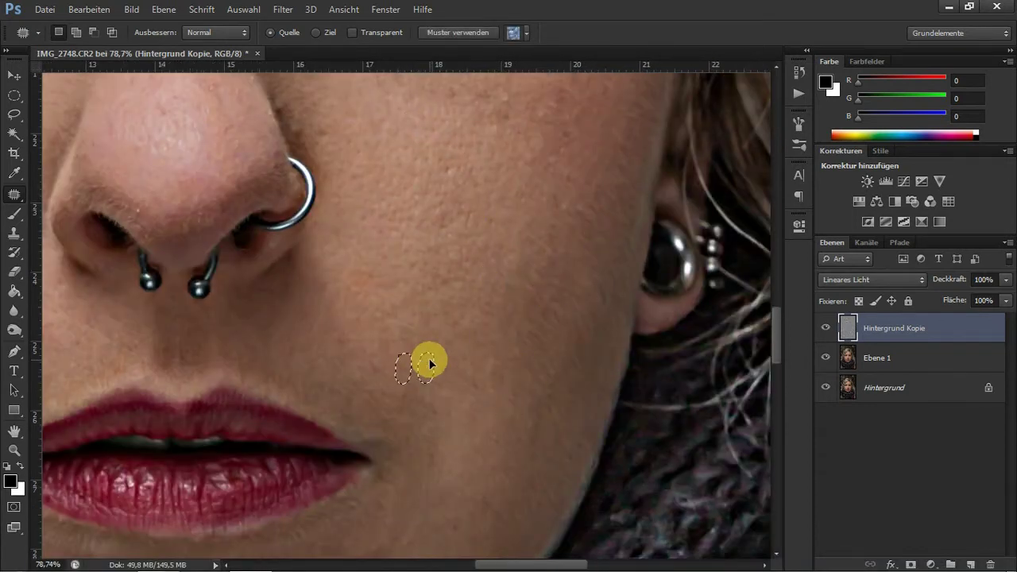
{"action": "scroll", "coordinate": [777, 306], "scroll_direction": "up", "scroll_amount": 3}
{"action": "scroll", "coordinate": [282, 353], "scroll_direction": "up", "scroll_amount": 2}
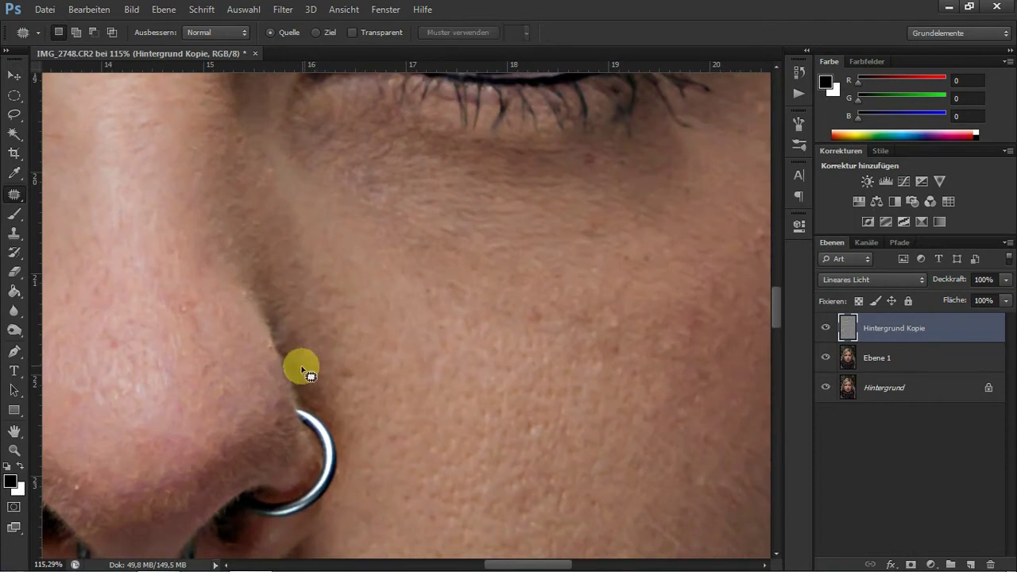
{"action": "scroll", "coordinate": [545, 557], "scroll_direction": "right", "scroll_amount": 3}
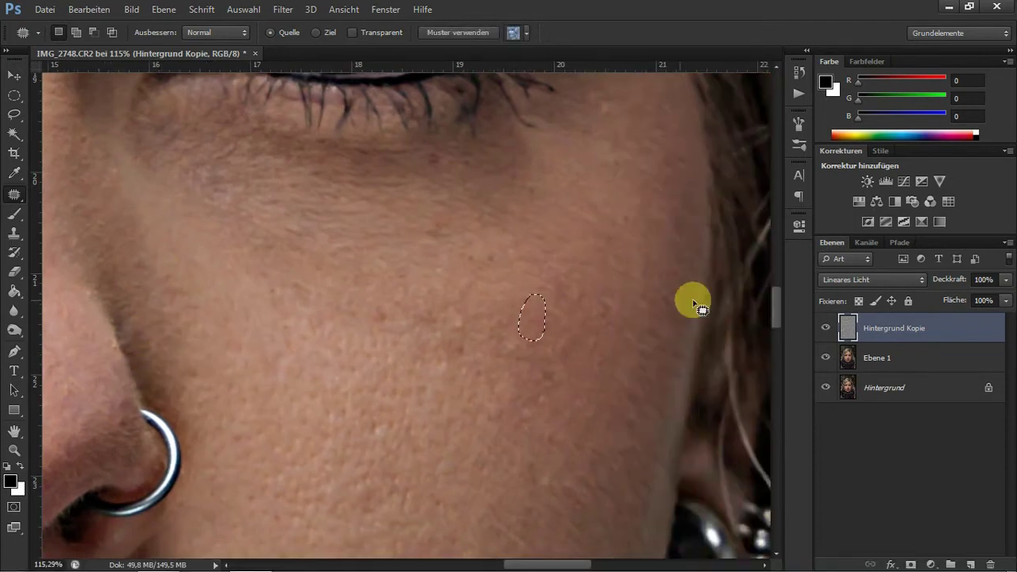
{"action": "scroll", "coordinate": [407, 373], "scroll_direction": "down", "scroll_amount": 5}
{"action": "left_click_drag", "start_coordinate": [407, 374], "coordinate": [394, 419]}
{"action": "key", "text": "ctrl+0"}
{"action": "key", "text": "ctrl+alt+shift+e"}
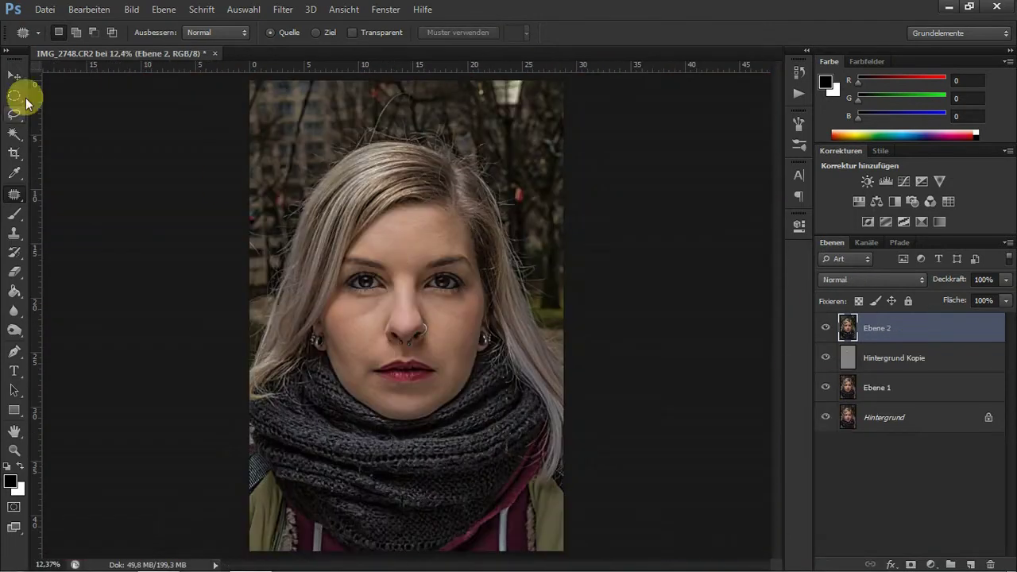
Step: Flip the merged portrait horizontally, enlarge it and reposition the face on the canvas
{"action": "key", "text": "ctrl+t"}
{"action": "left_click_drag", "start_coordinate": [220, 182], "coordinate": [307, 140]}
{"action": "left_click", "coordinate": [89, 9]}
{"action": "left_click", "coordinate": [366, 463]}
{"action": "left_click_drag", "start_coordinate": [470, 422], "coordinate": [556, 548]}
{"action": "left_click_drag", "start_coordinate": [389, 239], "coordinate": [397, 213]}
{"action": "left_click_drag", "start_coordinate": [578, 515], "coordinate": [659, 559]}
{"action": "key", "text": "ctrl+0"}
{"action": "left_click_drag", "start_coordinate": [477, 334], "coordinate": [423, 264]}
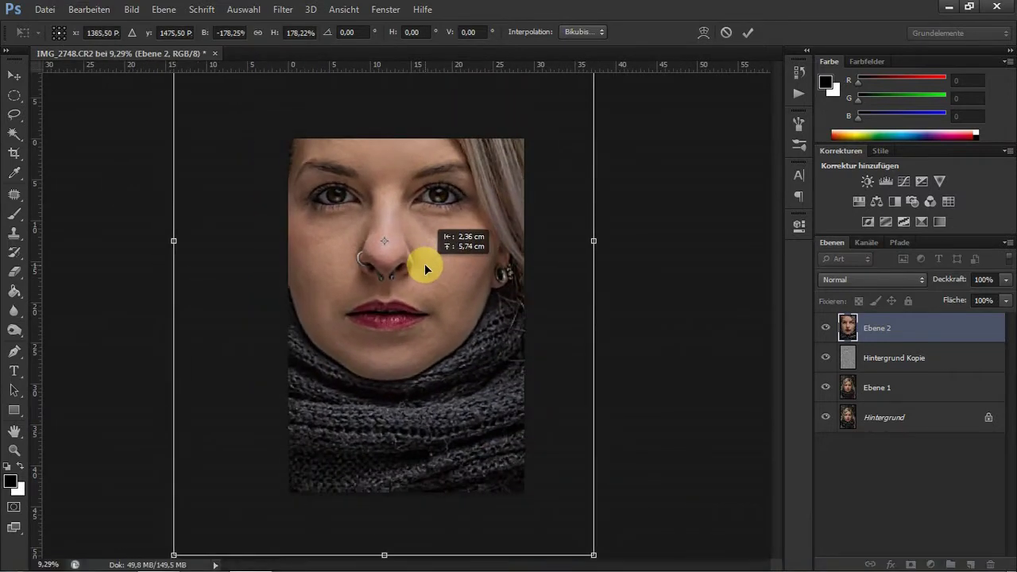
{"action": "key", "text": "Return"}
Step: Add a high-pass copy plus Schwarzweiß and Tonwertkorrektur adjustments with black input 117
{"action": "key", "text": "ctrl+j"}
{"action": "left_click", "coordinate": [283, 9]}
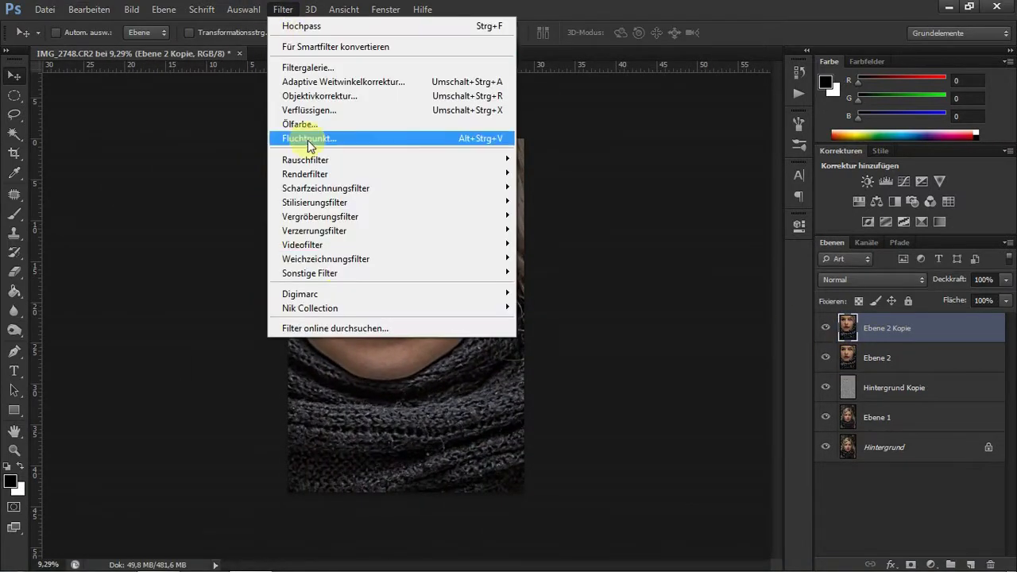
{"action": "left_click", "coordinate": [283, 27]}
{"action": "left_click", "coordinate": [606, 129]}
{"action": "left_click", "coordinate": [856, 280]}
{"action": "left_click", "coordinate": [895, 201]}
{"action": "left_click", "coordinate": [887, 182]}
{"action": "left_click_drag", "start_coordinate": [600, 370], "coordinate": [675, 370]}
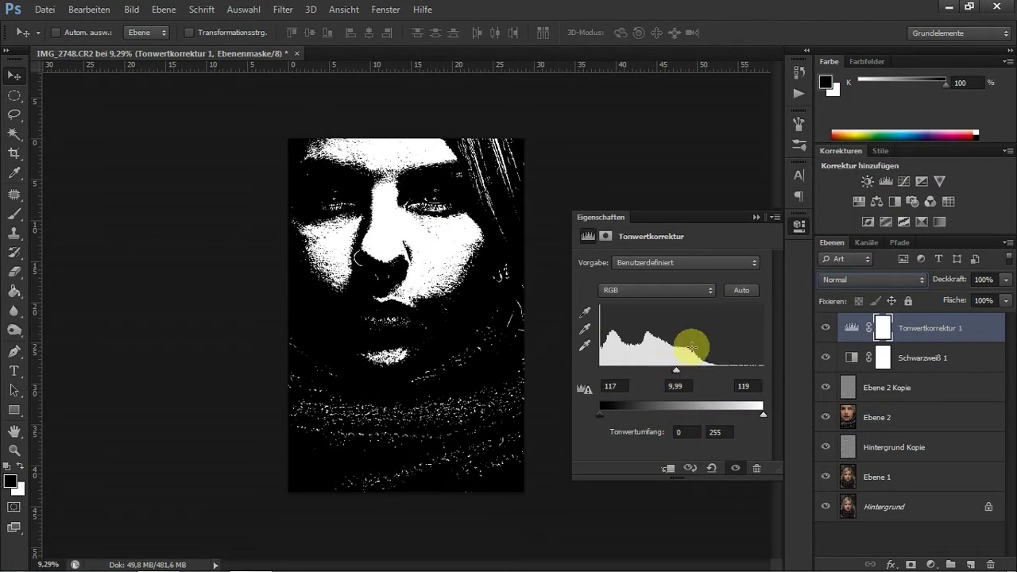
Step: Stamp visible layers into Ebene 3, hide both adjustments and apply Gaußscher Weichzeichner
{"action": "key", "text": "ctrl+alt+shift+e"}
{"action": "left_click_drag", "start_coordinate": [826, 358], "coordinate": [825, 387]}
{"action": "left_click", "coordinate": [270, 8]}
{"action": "left_click", "coordinate": [553, 367]}
{"action": "key", "text": "Return"}
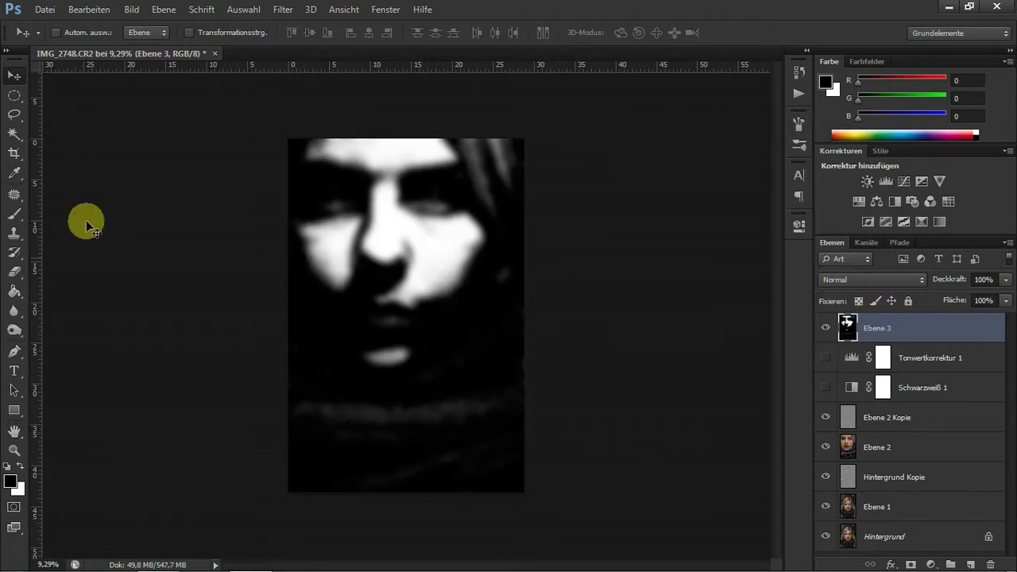
{"action": "key", "text": "b"}
{"action": "left_click", "coordinate": [76, 33]}
Step: Set the blurred layer to Weiches Licht, duplicate it, then hide both soft-light layers
{"action": "left_click_drag", "start_coordinate": [243, 300], "coordinate": [386, 356]}
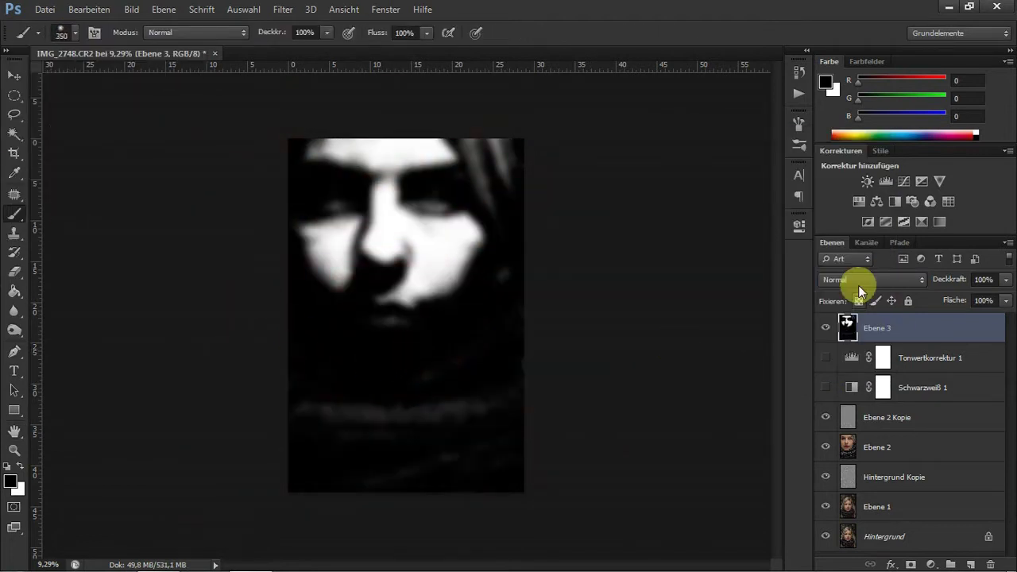
{"action": "key", "text": "shift+alt+f"}
{"action": "key", "text": "ctrl+j"}
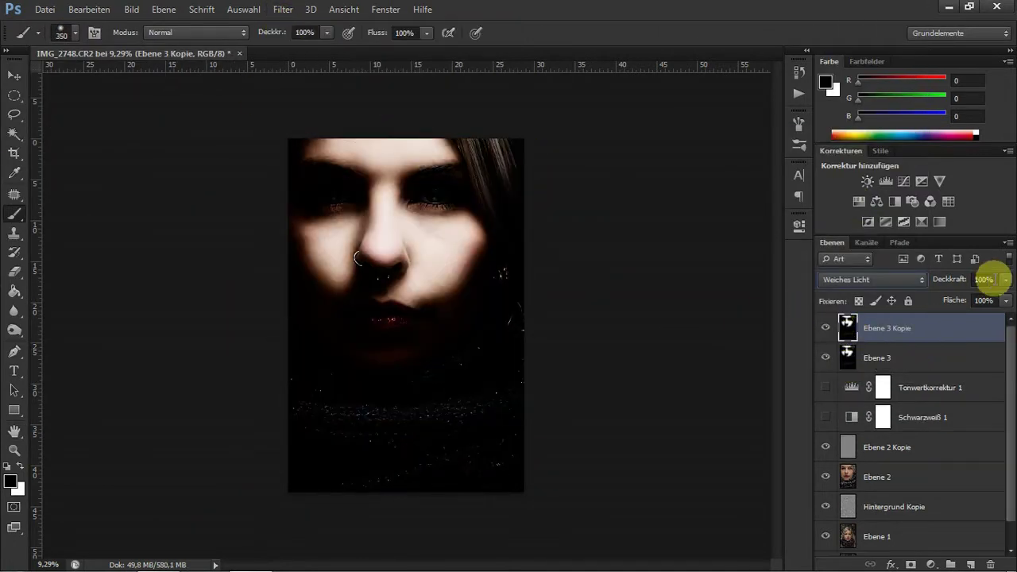
{"action": "type", "text": "80"}
{"action": "left_click", "coordinate": [825, 357]}
{"action": "left_click", "coordinate": [825, 327]}
{"action": "left_click", "coordinate": [848, 447]}
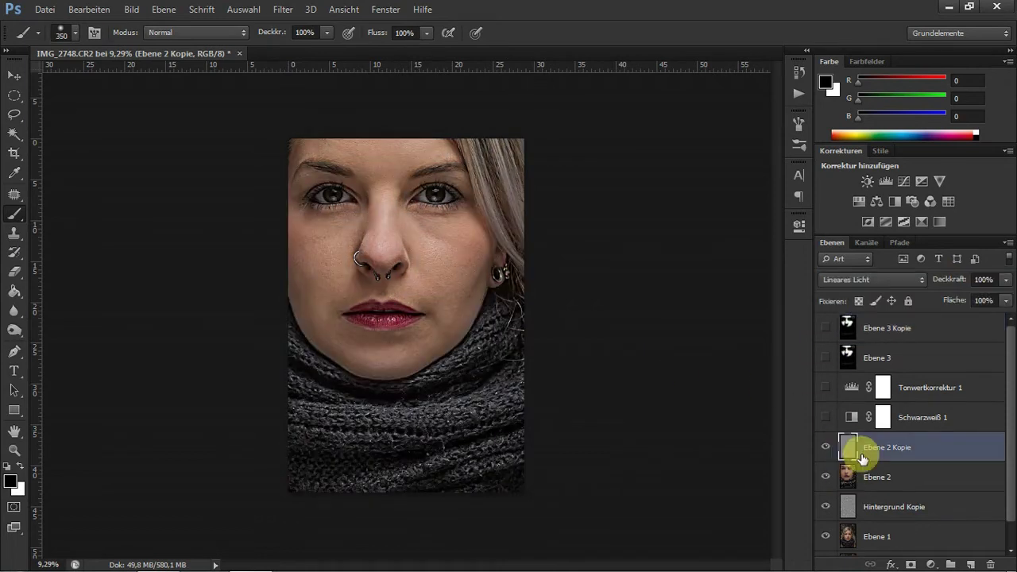
Step: Stamp visible into Ebene 4 set to Ineinanderkopieren, restore the soft-light layers, lowering the copy to 50
{"action": "key", "text": "ctrl+shift+alt+e"}
{"action": "key", "text": "shift+alt+o"}
{"action": "type", "text": "25"}
{"action": "left_click", "coordinate": [825, 327]}
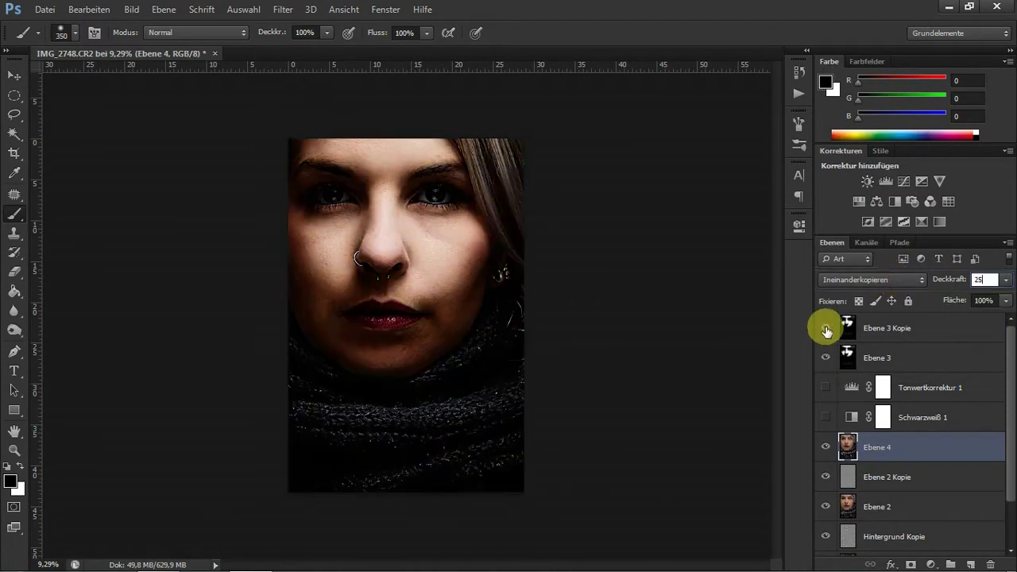
{"action": "left_click", "coordinate": [825, 357]}
{"action": "left_click", "coordinate": [886, 328]}
{"action": "type", "text": "50"}
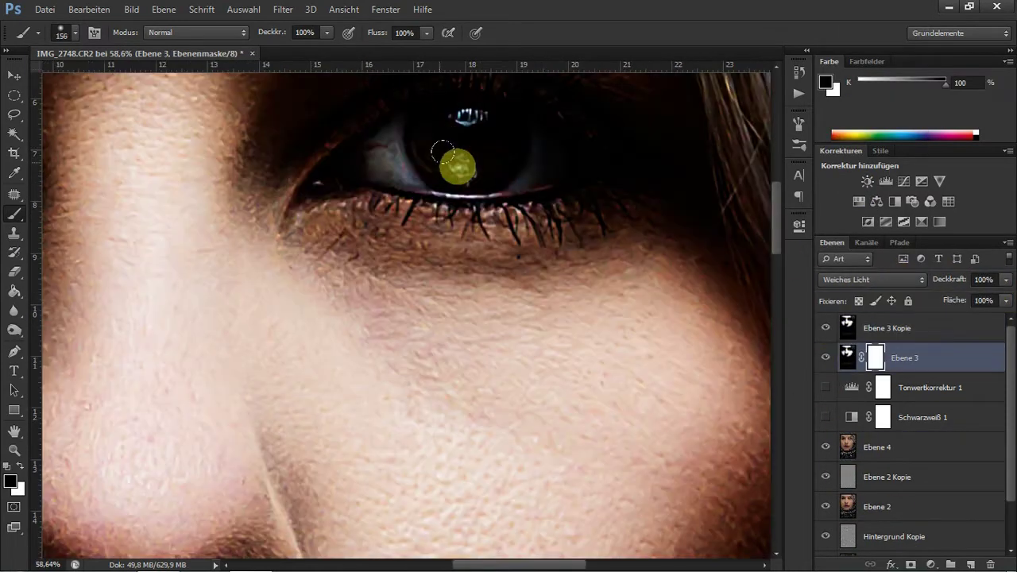
Step: Paint into the soft-light copy's mask to keep the irises bright
{"action": "scroll", "coordinate": [358, 95], "scroll_direction": "left", "scroll_amount": 10}
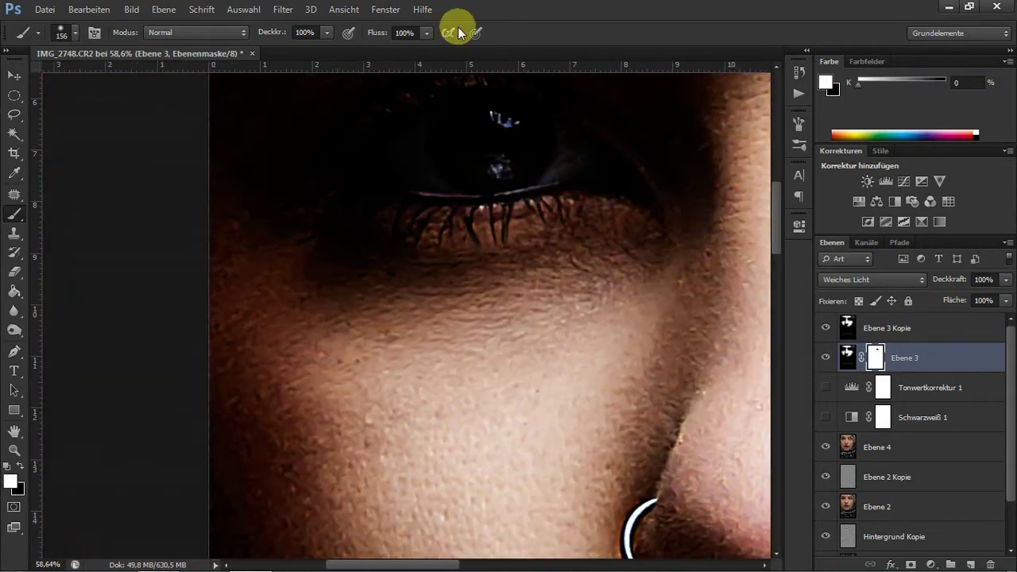
{"action": "key", "text": "x"}
{"action": "scroll", "coordinate": [366, 167], "scroll_direction": "up", "scroll_amount": 3}
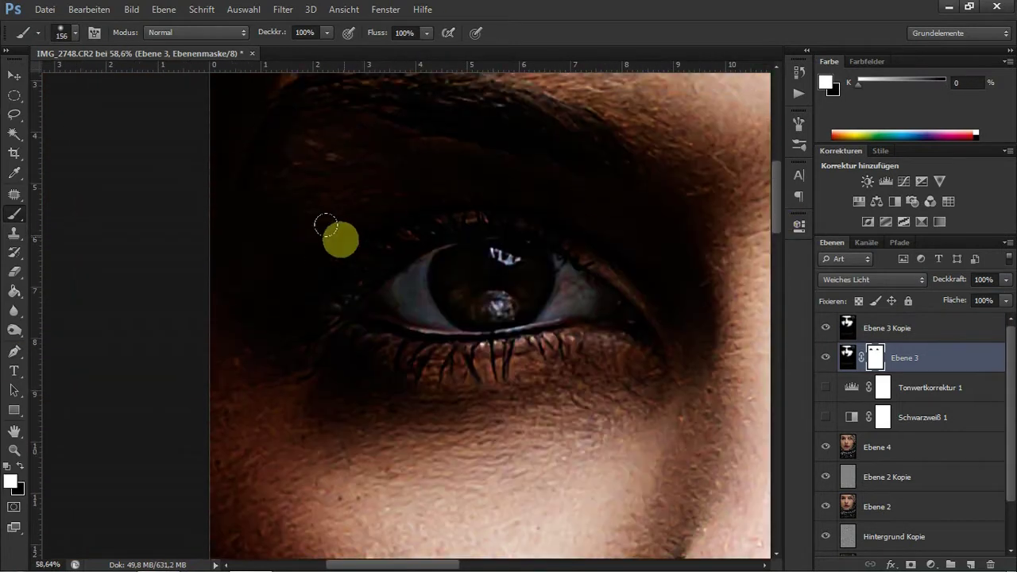
{"action": "left_click", "coordinate": [848, 326]}
{"action": "left_click_drag", "start_coordinate": [411, 291], "coordinate": [339, 254]}
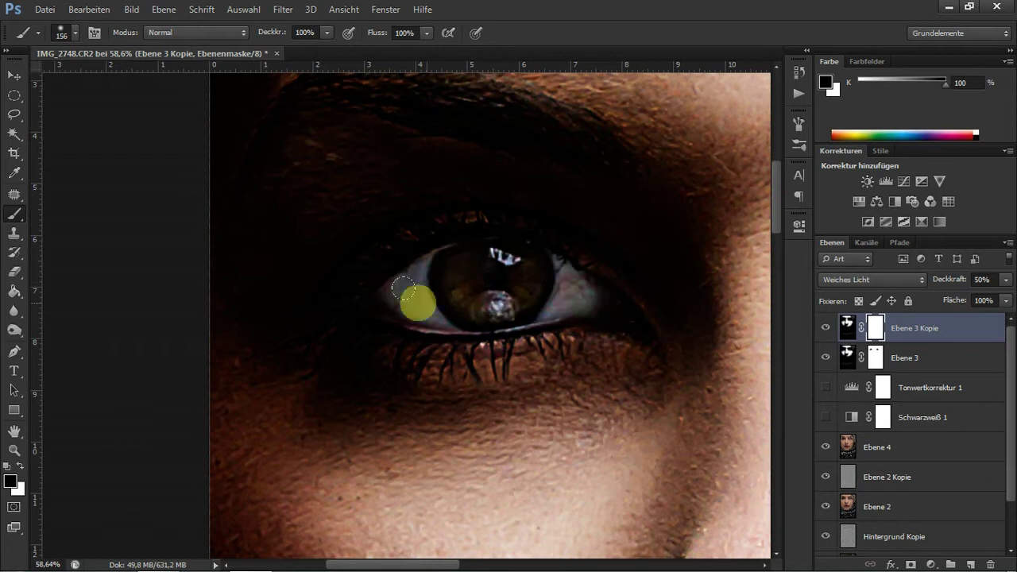
{"action": "scroll", "coordinate": [281, 294], "scroll_direction": "right", "scroll_amount": 10}
{"action": "key", "text": "x"}
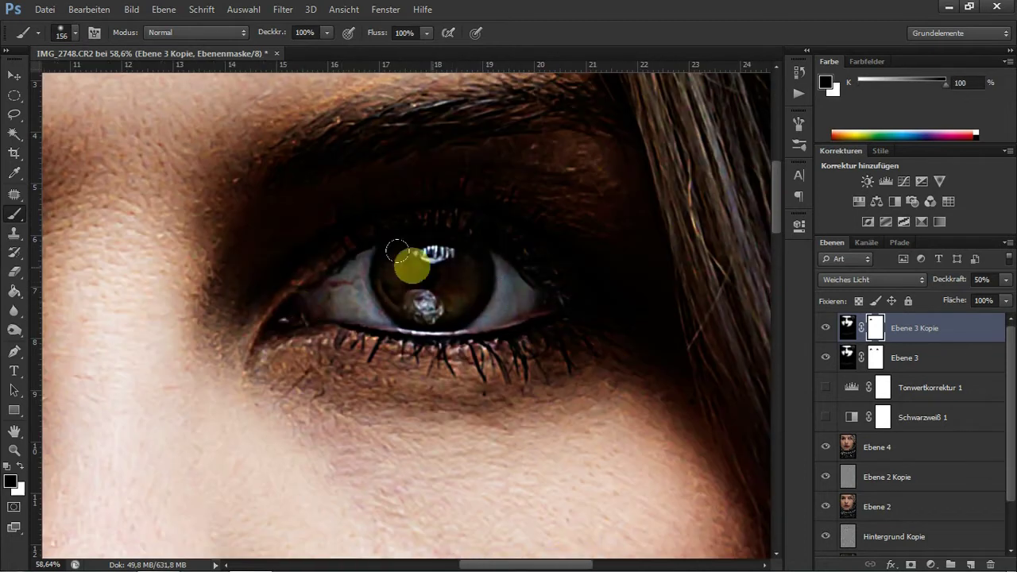
Step: On a new layer, draw an oval selection around the face and invert it
{"action": "key", "text": "ctrl+0"}
{"action": "key", "text": "ctrl+shift+alt+n"}
{"action": "left_click", "coordinate": [14, 96]}
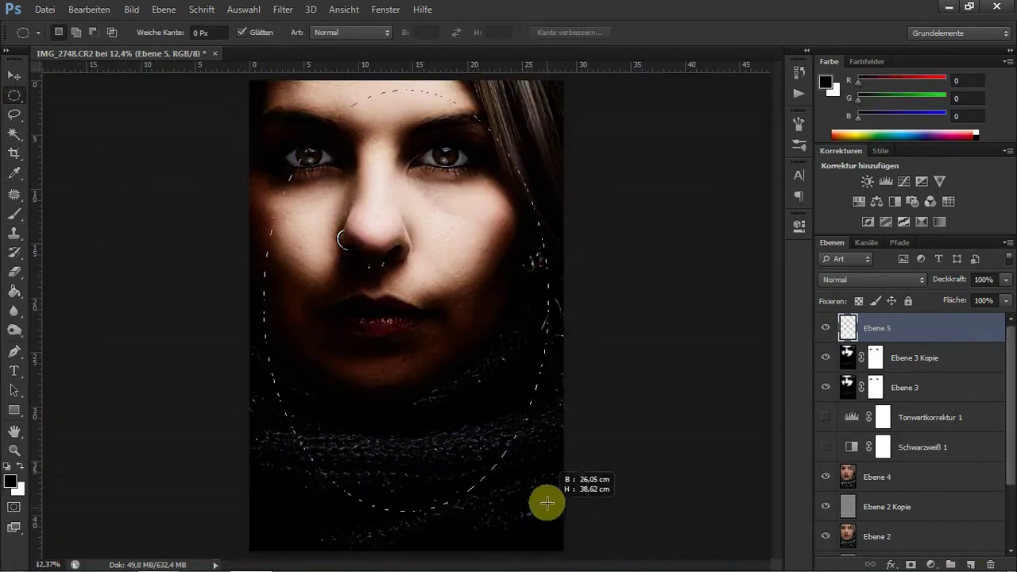
{"action": "left_click_drag", "start_coordinate": [202, 72], "coordinate": [489, 337]}
{"action": "left_click_drag", "start_coordinate": [380, 217], "coordinate": [411, 297]}
{"action": "key", "text": "ctrl+shift+i"}
{"action": "key", "text": "g"}
{"action": "left_click", "coordinate": [408, 445]}
Step: Fill the area around the face with black and Gaussian-blur it into a soft vignette
{"action": "left_click", "coordinate": [283, 10]}
{"action": "left_click", "coordinate": [329, 257]}
{"action": "left_click", "coordinate": [556, 310]}
{"action": "left_click", "coordinate": [822, 164]}
{"action": "scroll", "coordinate": [352, 282], "scroll_direction": "up", "scroll_amount": 3}
{"action": "scroll", "coordinate": [387, 199], "scroll_direction": "down", "scroll_amount": 3}
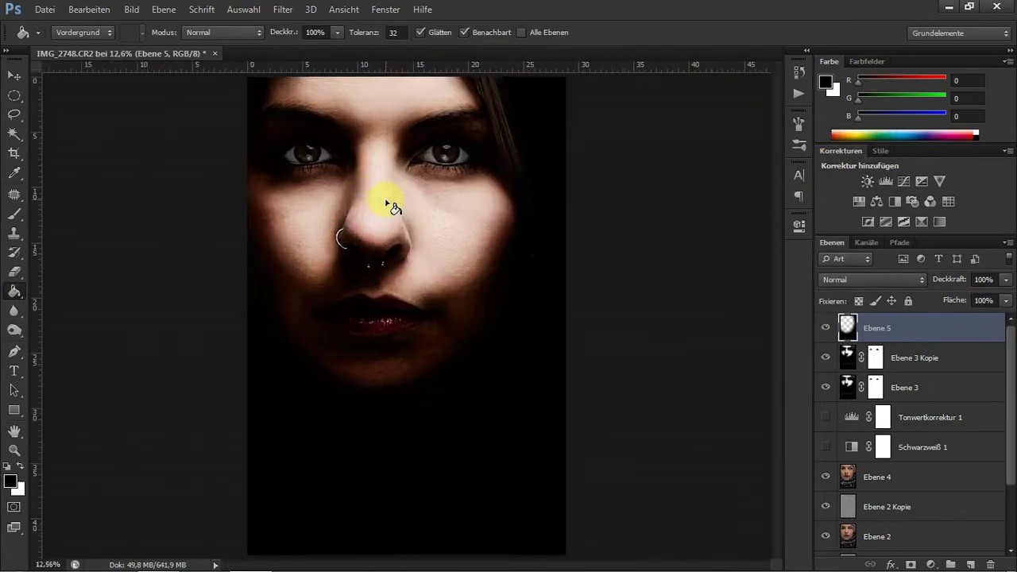
Step: Choose a bright green colour and add empty layer Ebene 6 for the eyes
{"action": "left_click", "coordinate": [10, 481]}
{"action": "left_click", "coordinate": [620, 191]}
{"action": "left_click", "coordinate": [795, 170]}
{"action": "key", "text": "ctrl+shift+alt+n"}
{"action": "scroll", "coordinate": [318, 159], "scroll_direction": "up", "scroll_amount": 3}
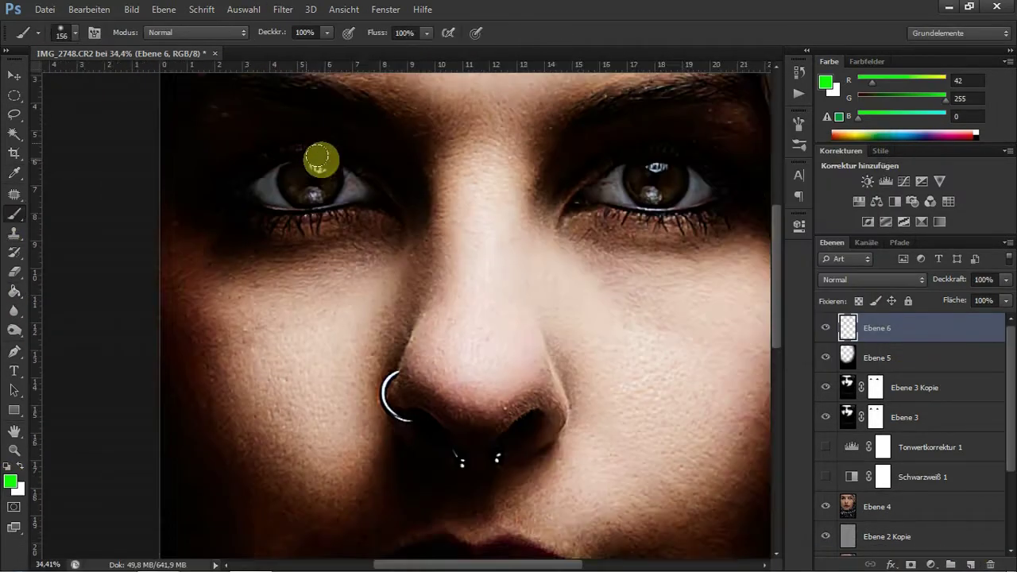
Step: Paint green over the irises on the eye-colour layer
{"action": "left_click_drag", "start_coordinate": [286, 183], "coordinate": [334, 194]}
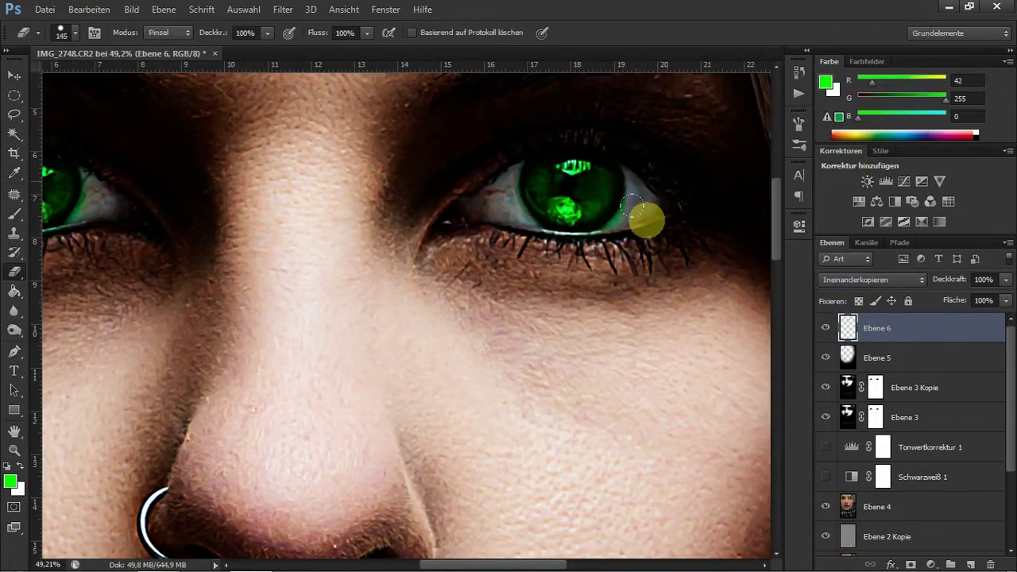
{"action": "left_click_drag", "start_coordinate": [486, 564], "coordinate": [414, 564]}
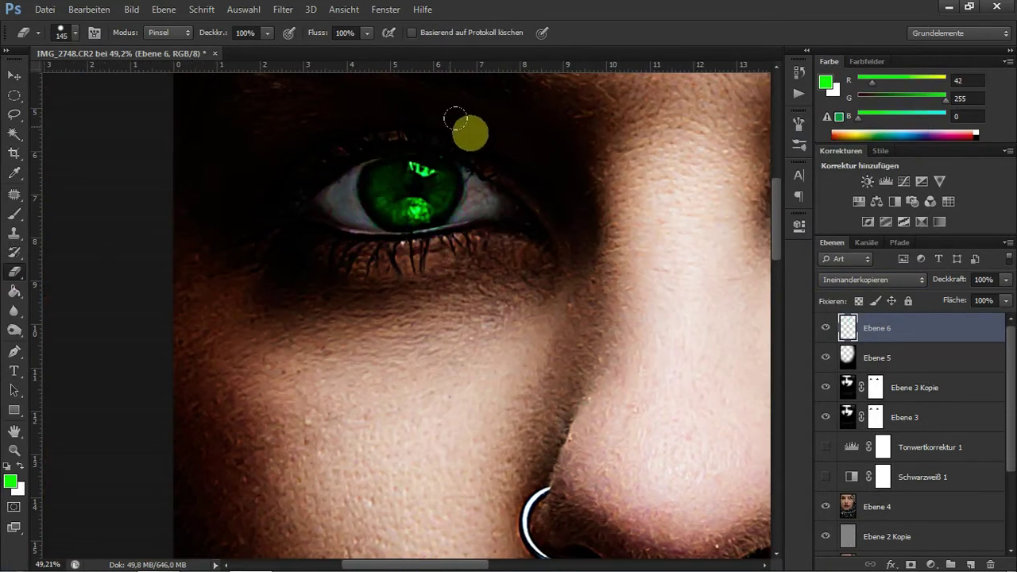
{"action": "key", "text": "ctrl+0"}
Step: Add a new layer with a green gradient in Farbton mode at 50% opacity
{"action": "key", "text": "ctrl+shift+alt+n"}
{"action": "right_click", "coordinate": [15, 291]}
{"action": "left_click", "coordinate": [71, 285]}
{"action": "left_click_drag", "start_coordinate": [563, 545], "coordinate": [278, 119]}
{"action": "left_click", "coordinate": [872, 279]}
{"action": "left_click", "coordinate": [866, 343]}
{"action": "type", "text": "50"}
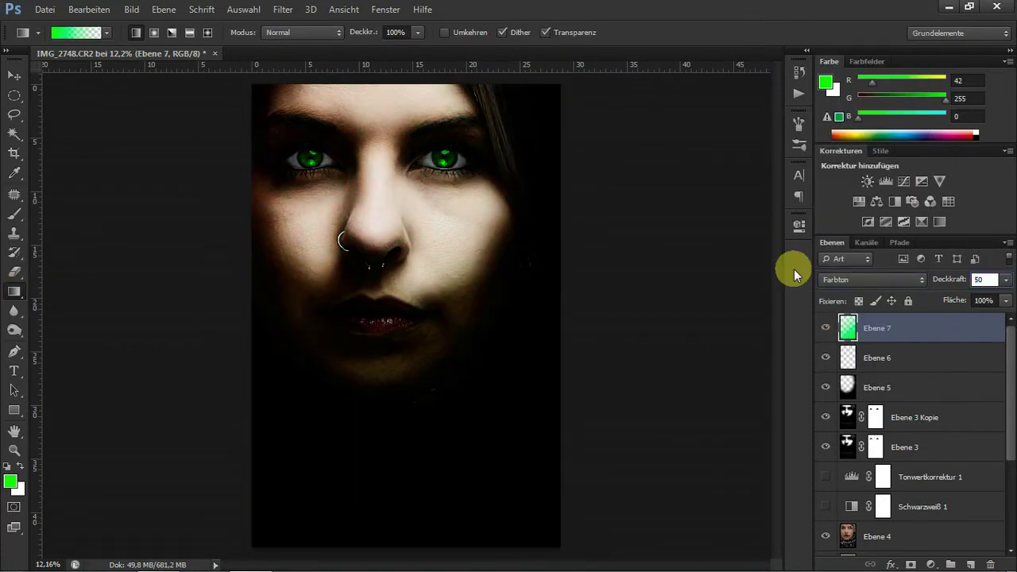
{"action": "key", "text": "Return"}
{"action": "key", "text": "t"}
{"action": "left_click", "coordinate": [158, 32]}
Step: Type the ANKA title on the poster in the Parry Hotter font, coloured white
{"action": "left_click_drag", "start_coordinate": [283, 136], "coordinate": [277, 295]}
{"action": "left_click", "coordinate": [63, 79]}
{"action": "left_click", "coordinate": [20, 467]}
{"action": "left_click", "coordinate": [289, 437]}
{"action": "type", "text": "Arka"}
{"action": "key", "text": "ctrl+Return"}
Step: Enlarge the ANKA title, move it lower, and give it green bevel, gloss and gradient styles
{"action": "key", "text": "ctrl+t"}
{"action": "left_click_drag", "start_coordinate": [306, 414], "coordinate": [518, 390]}
{"action": "key", "text": "Escape"}
{"action": "key", "text": "ctrl+t"}
{"action": "left_click_drag", "start_coordinate": [305, 413], "coordinate": [518, 358]}
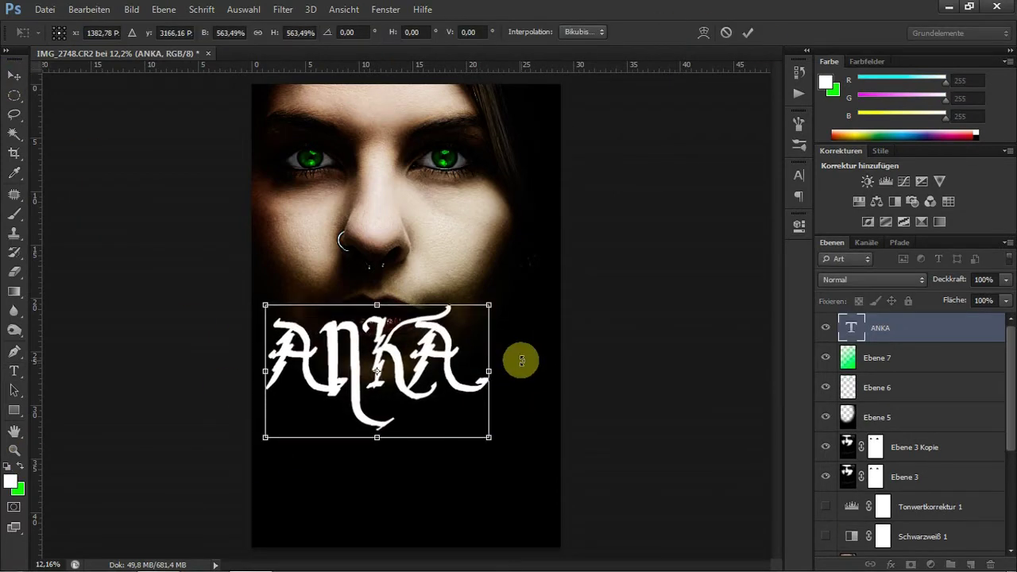
{"action": "key", "text": "Return"}
{"action": "key", "text": "v"}
{"action": "mouse_move", "coordinate": [365, 341]}
{"action": "left_mouse_down"}
{"action": "mouse_move", "coordinate": [375, 421]}
{"action": "mouse_move", "coordinate": [396, 434]}
{"action": "left_mouse_up"}
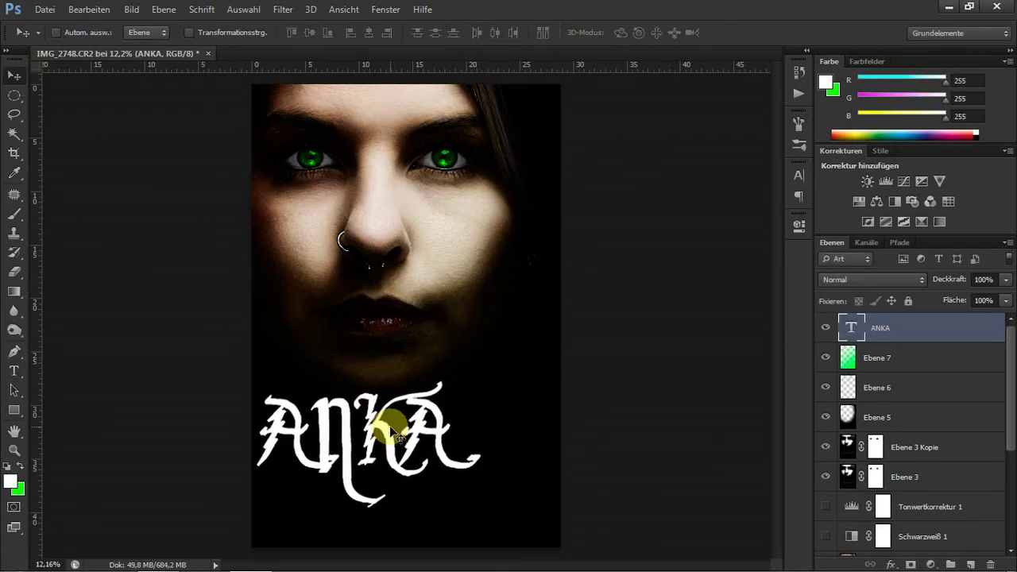
{"action": "double_click", "coordinate": [916, 329]}
{"action": "left_click", "coordinate": [954, 143]}
Step: Add the subtitle 'UND DAS GEHEIMNIS DER TAUSEND NADELN' under the title, scaled to 60%
{"action": "key", "text": "t"}
{"action": "left_click", "coordinate": [272, 522]}
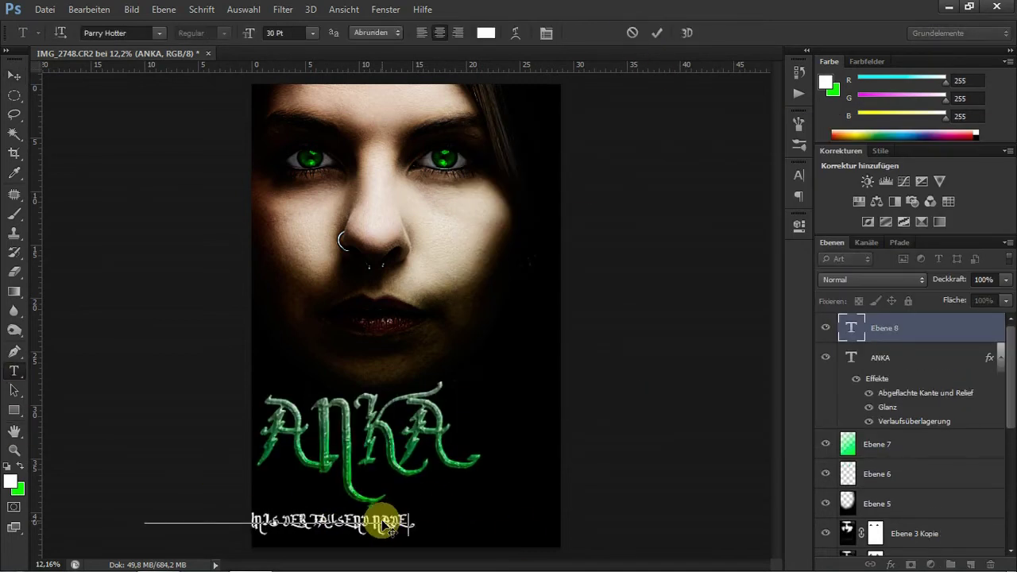
{"action": "key", "text": "ctrl+Return"}
{"action": "left_click", "coordinate": [14, 74]}
{"action": "left_click_drag", "start_coordinate": [389, 521], "coordinate": [404, 484]}
{"action": "key", "text": "ctrl+t"}
{"action": "left_click_drag", "start_coordinate": [291, 504], "coordinate": [459, 492]}
{"action": "key", "text": "Return"}
{"action": "double_click", "coordinate": [917, 344]}
Step: Apply the ANKA title's green layer style to the subtitle and add a new empty layer
{"action": "left_click", "coordinate": [962, 150]}
{"action": "left_click", "coordinate": [851, 414], "text": "ctrl"}
{"action": "key", "text": "ctrl+j"}
{"action": "key", "text": "Return"}
Step: Fill the ANKA letter selection with green and blur it with a 15 px Gaussian blur
{"action": "left_click", "coordinate": [970, 565]}
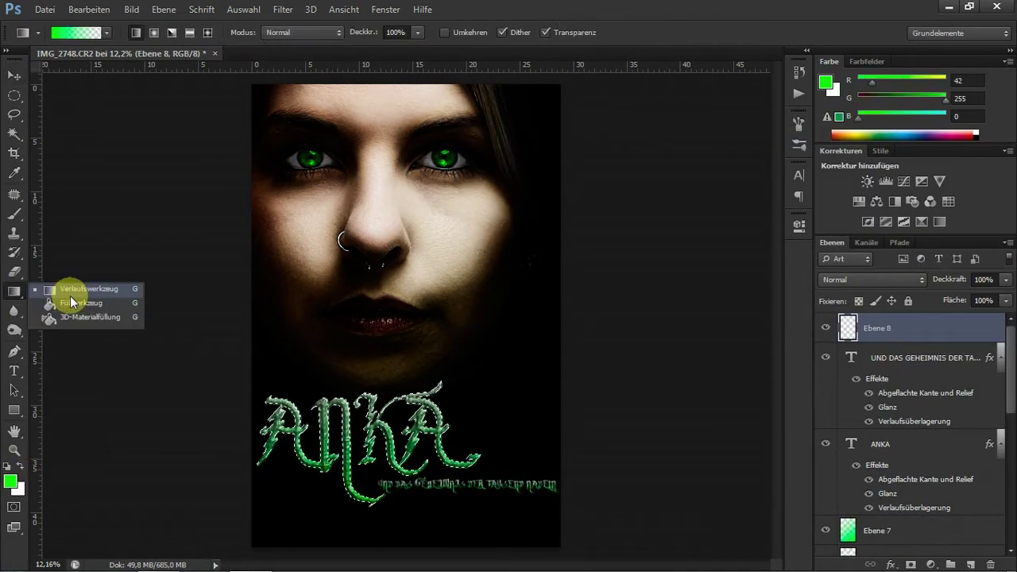
{"action": "left_click", "coordinate": [68, 295]}
{"action": "left_click", "coordinate": [318, 437]}
{"action": "left_click_drag", "start_coordinate": [859, 328], "coordinate": [858, 405]}
{"action": "left_click", "coordinate": [283, 9]}
{"action": "left_click", "coordinate": [516, 231]}
{"action": "type", "text": "15"}
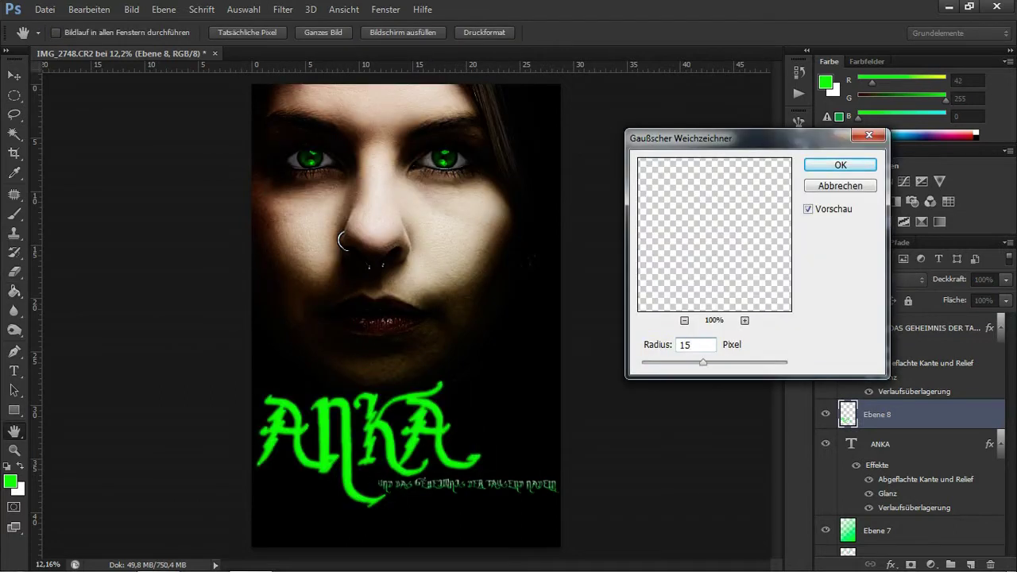
{"action": "key", "text": "Return"}
Step: Undo the stray changes, deselect, and place the green glow layer below the ANKA title
{"action": "left_click", "coordinate": [87, 9]}
{"action": "left_click", "coordinate": [674, 310]}
{"action": "left_click_drag", "start_coordinate": [835, 342], "coordinate": [847, 379]}
{"action": "left_click", "coordinate": [87, 9]}
{"action": "left_click", "coordinate": [100, 54]}
{"action": "left_click", "coordinate": [87, 9]}
{"action": "left_click", "coordinate": [99, 54]}
{"action": "left_click", "coordinate": [244, 9]}
{"action": "left_click", "coordinate": [249, 39]}
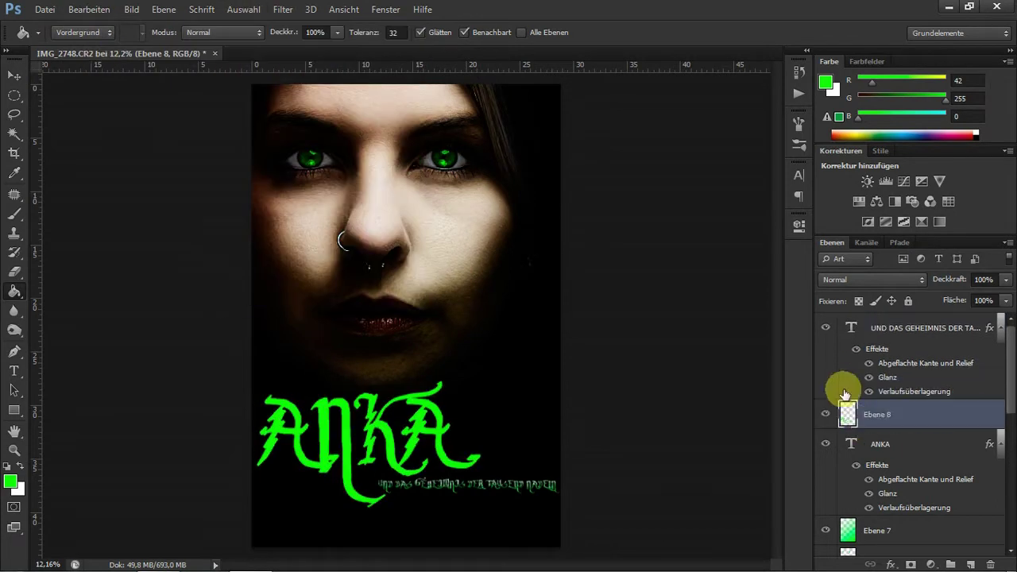
{"action": "mouse_move", "coordinate": [847, 414]}
{"action": "left_mouse_down"}
{"action": "mouse_move", "coordinate": [859, 518]}
{"action": "mouse_move", "coordinate": [847, 407]}
{"action": "left_mouse_up"}
Step: Create a blurred green glow behind the subtitle and fit the poster in the window
{"action": "left_click", "coordinate": [283, 9]}
{"action": "left_click", "coordinate": [284, 25]}
{"action": "scroll", "coordinate": [449, 477], "scroll_direction": "up", "scroll_amount": 5}
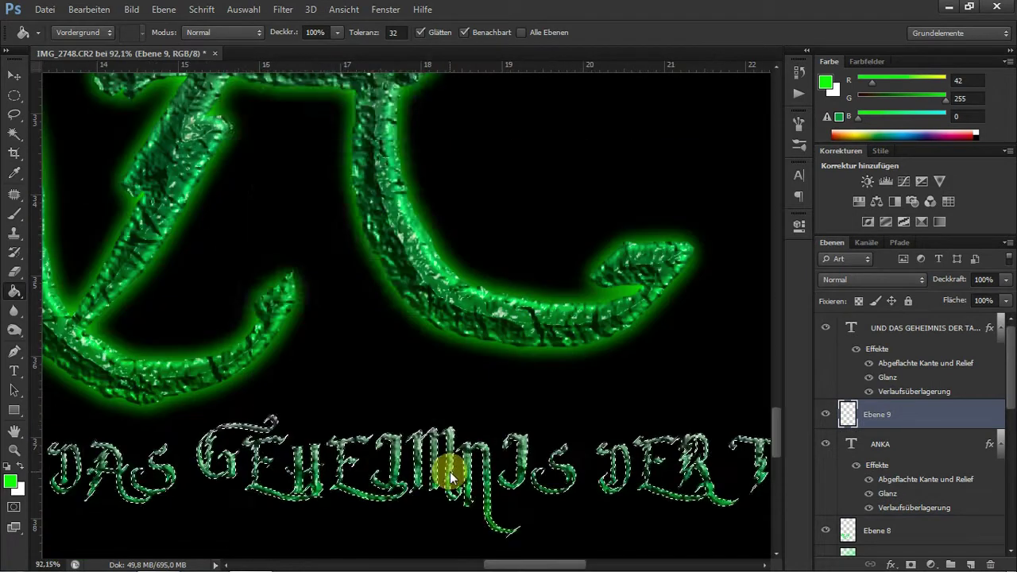
{"action": "left_click", "coordinate": [283, 8]}
{"action": "left_click", "coordinate": [560, 364]}
{"action": "key", "text": "Escape"}
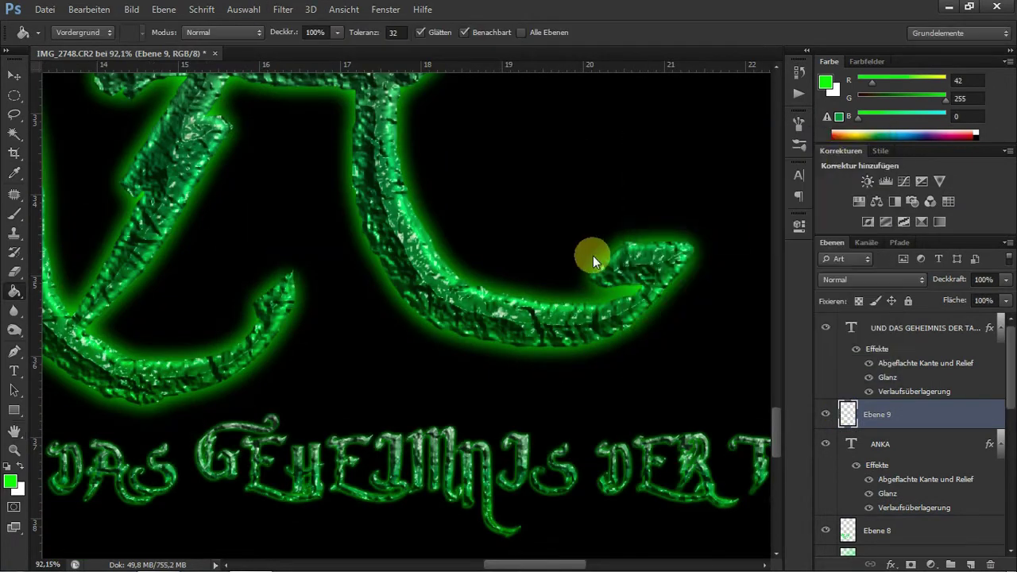
{"action": "key", "text": "ctrl+0"}
Step: Start a white Arial credits line below the title
{"action": "key", "text": "t"}
{"action": "left_click", "coordinate": [159, 33]}
{"action": "left_click", "coordinate": [119, 64]}
{"action": "left_click", "coordinate": [386, 530]}
{"action": "left_click", "coordinate": [493, 39]}
{"action": "key", "text": "Return"}
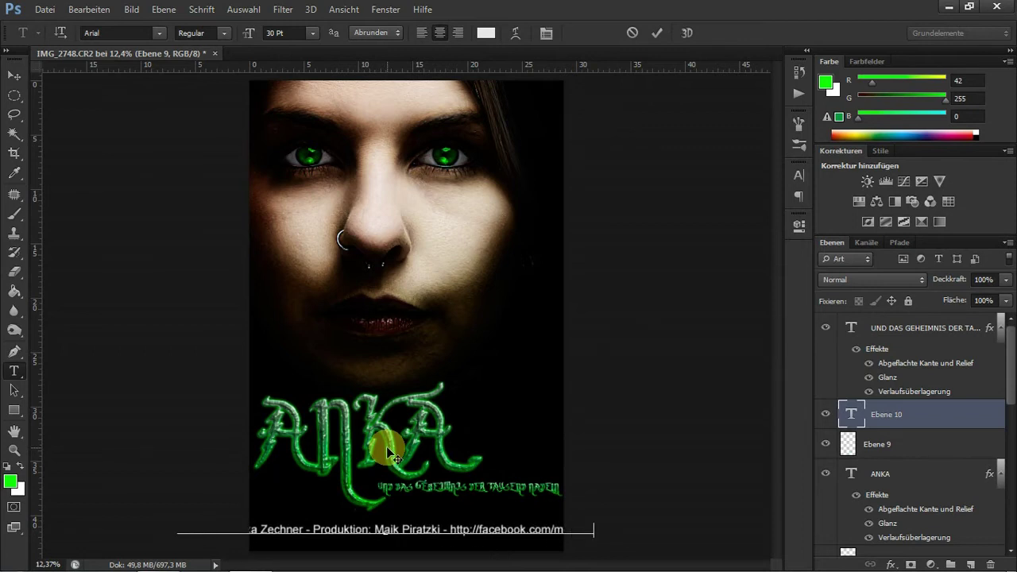
Step: Scale the credits line to about 74% and move it along the poster's bottom edge
{"action": "left_click", "coordinate": [12, 77]}
{"action": "key", "text": "ctrl+t"}
{"action": "left_click_drag", "start_coordinate": [590, 530], "coordinate": [493, 530]}
{"action": "left_click_drag", "start_coordinate": [364, 532], "coordinate": [433, 548]}
{"action": "key", "text": "Return"}
{"action": "double_click", "coordinate": [851, 414]}
{"action": "left_click", "coordinate": [656, 32]}
{"action": "key", "text": "v"}
{"action": "key", "text": "ctrl+t"}
{"action": "key", "text": "Return"}
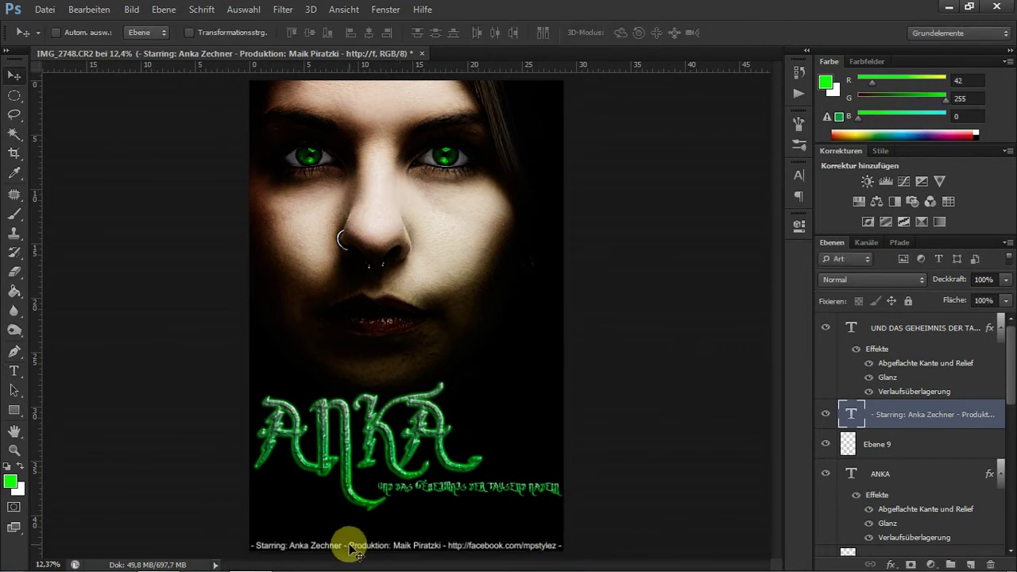
Step: Add a new empty layer, load the Grunge-Brushes-by-succodesign set and pick the 1967 px brush
{"action": "key", "text": "ctrl+shift+alt+n"}
{"action": "left_click", "coordinate": [15, 213]}
{"action": "left_click", "coordinate": [76, 32]}
{"action": "left_click", "coordinate": [191, 58]}
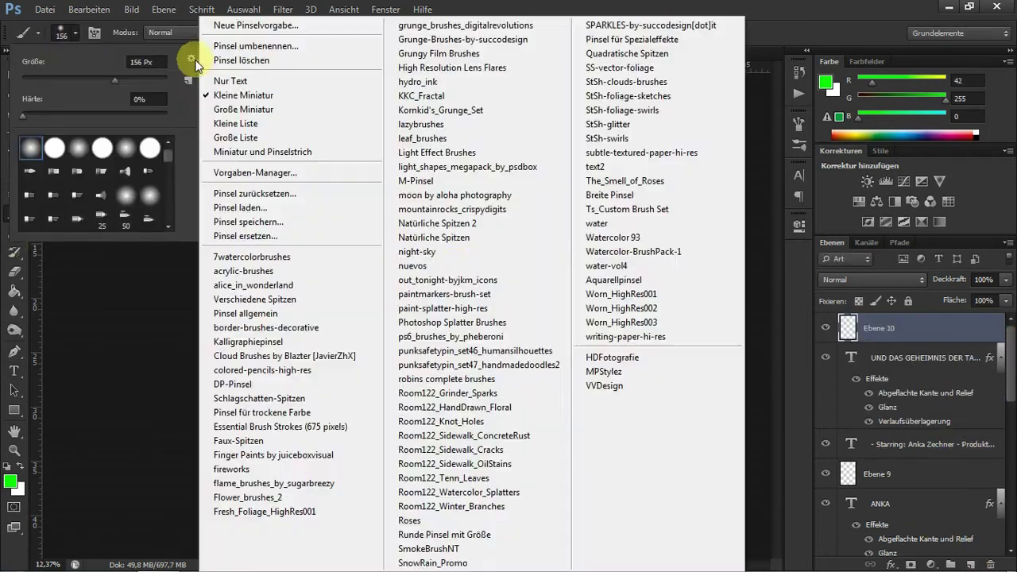
{"action": "left_click", "coordinate": [445, 40]}
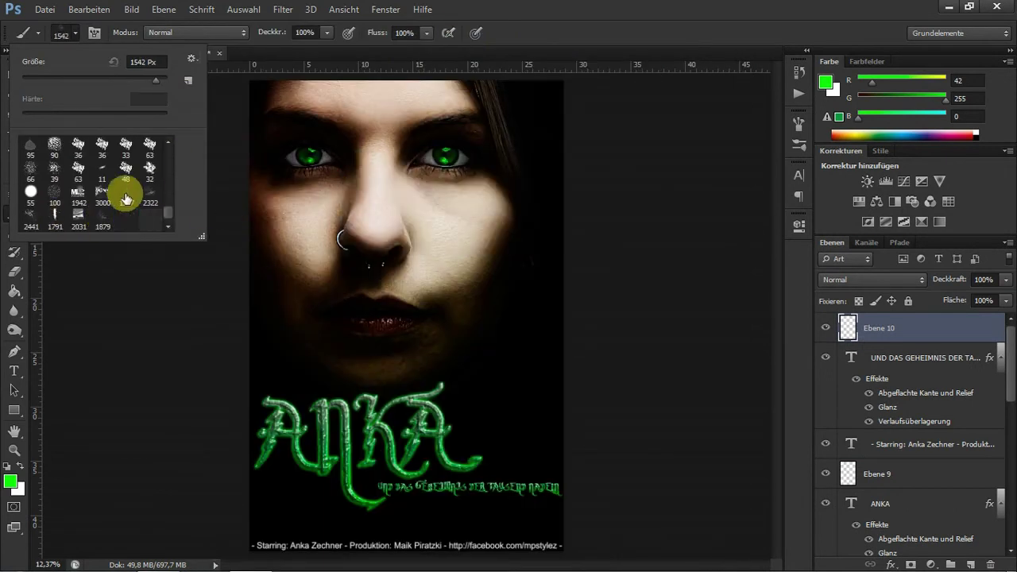
{"action": "left_click", "coordinate": [127, 199]}
Step: Load the grunge_brushes_digitalrevolutions and ps6_brushes_by_pheberoni brush sets, replacing the current brushes
{"action": "left_click", "coordinate": [191, 58]}
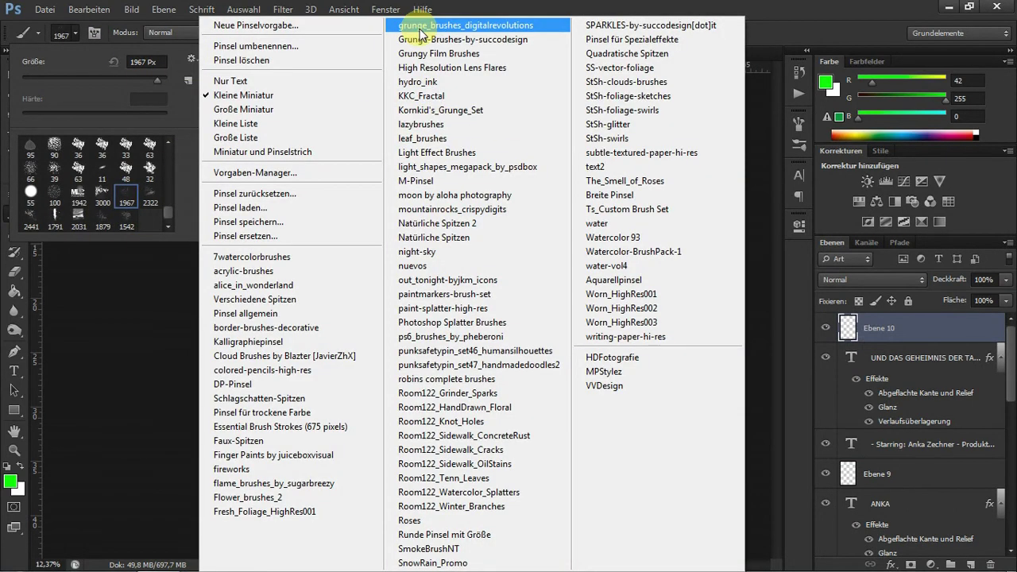
{"action": "left_click", "coordinate": [421, 25]}
{"action": "left_click", "coordinate": [445, 225]}
{"action": "left_click", "coordinate": [191, 58]}
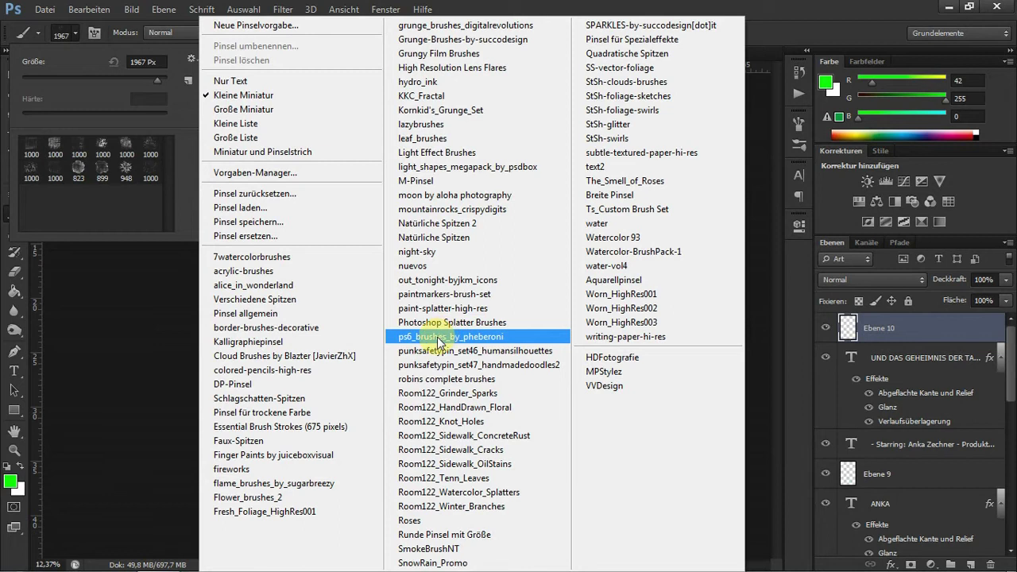
{"action": "left_click", "coordinate": [438, 53]}
{"action": "left_click", "coordinate": [433, 250]}
Step: Load the lazybrushes set, then the 1200 px crack brushes, with the Brush settings panel showing
{"action": "left_click", "coordinate": [191, 58]}
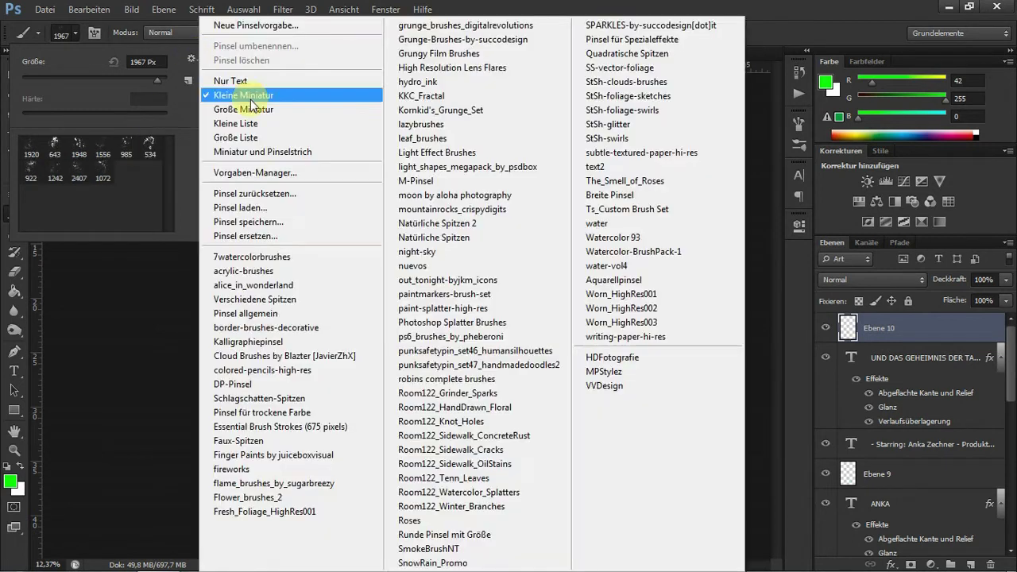
{"action": "left_click", "coordinate": [425, 138]}
{"action": "left_click", "coordinate": [191, 58]}
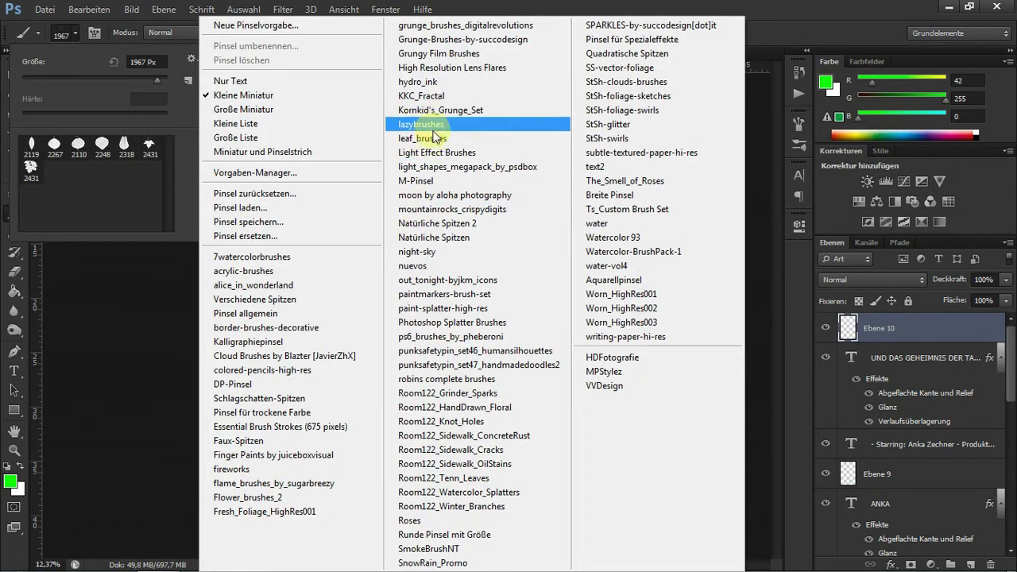
{"action": "left_click", "coordinate": [422, 124]}
{"action": "left_click", "coordinate": [191, 58]}
{"action": "left_click", "coordinate": [627, 249]}
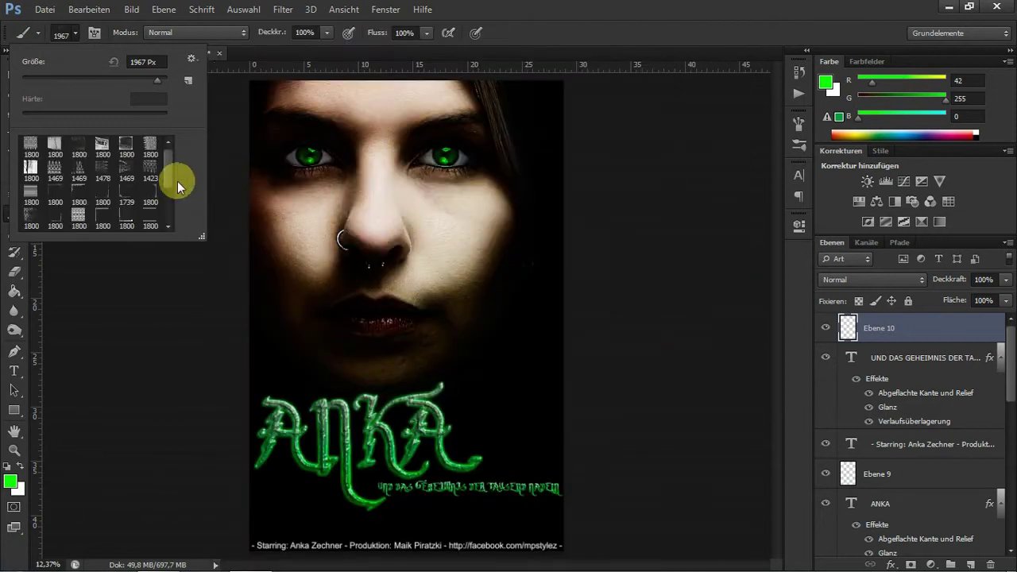
{"action": "left_click", "coordinate": [191, 58]}
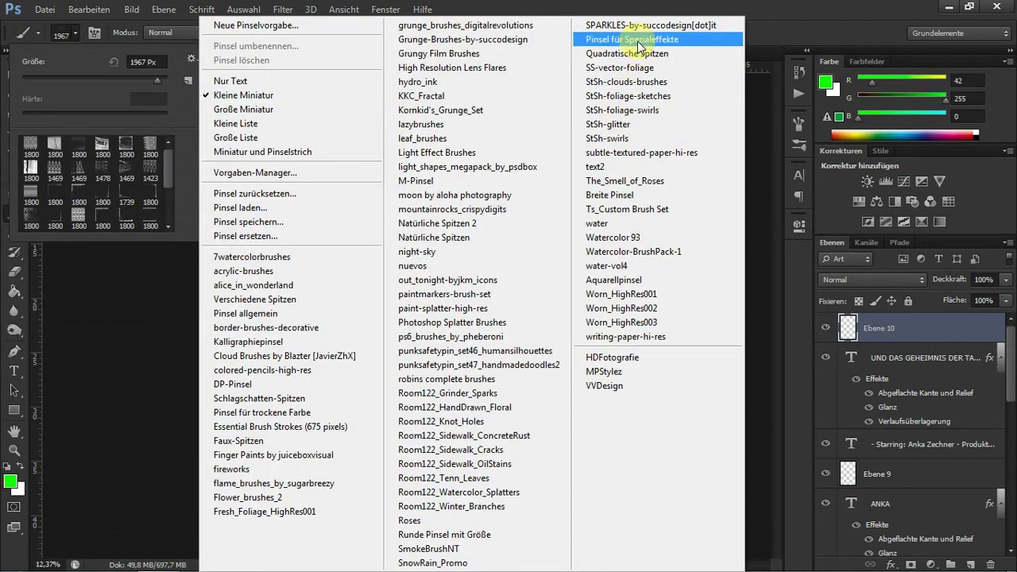
{"action": "left_click", "coordinate": [422, 478]}
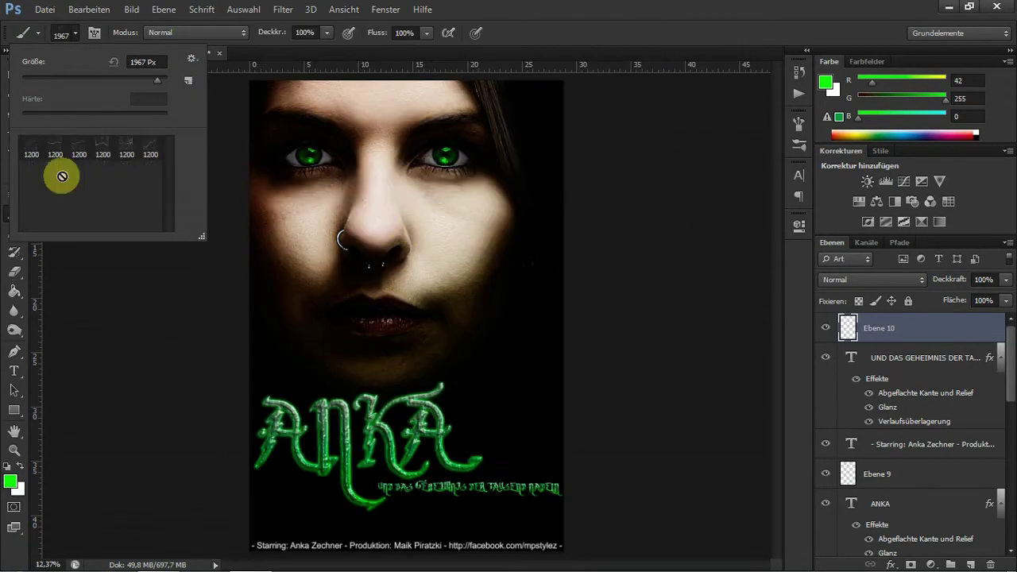
{"action": "key", "text": "F5"}
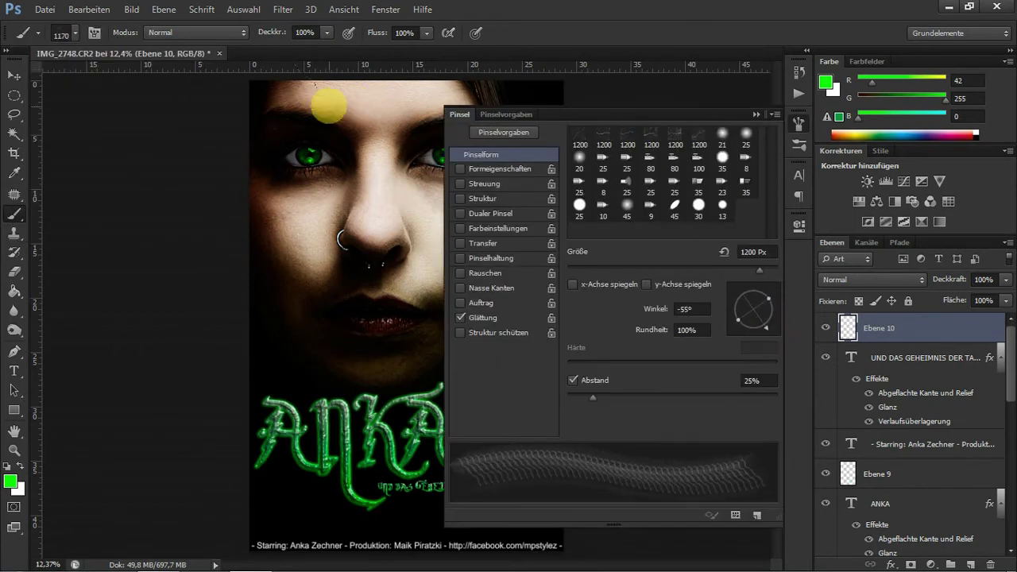
Step: Stamp branching crack brushes across the forehead, adjusting the brush shape between stamps
{"action": "left_click", "coordinate": [751, 114]}
{"action": "scroll", "coordinate": [602, 145], "scroll_direction": "up", "scroll_amount": 5}
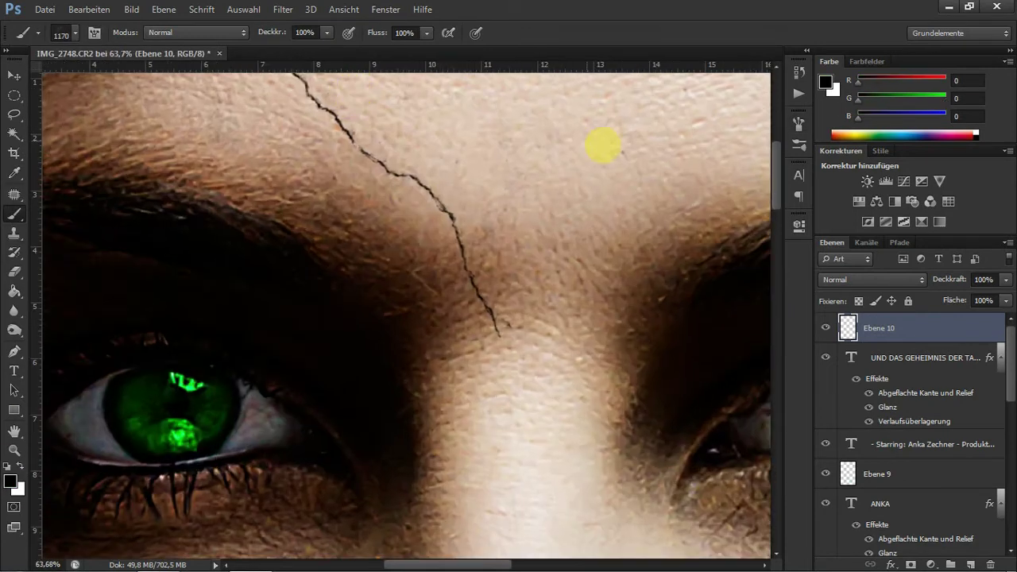
{"action": "left_click", "coordinate": [99, 32]}
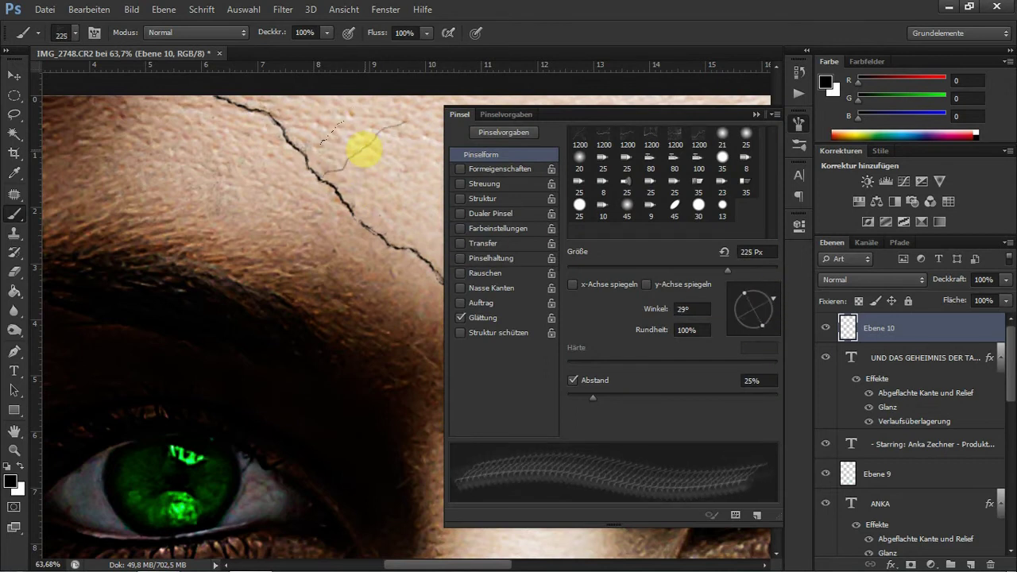
{"action": "scroll", "coordinate": [363, 149], "scroll_direction": "up", "scroll_amount": 2}
{"action": "key", "text": "F5"}
{"action": "left_click", "coordinate": [64, 32]}
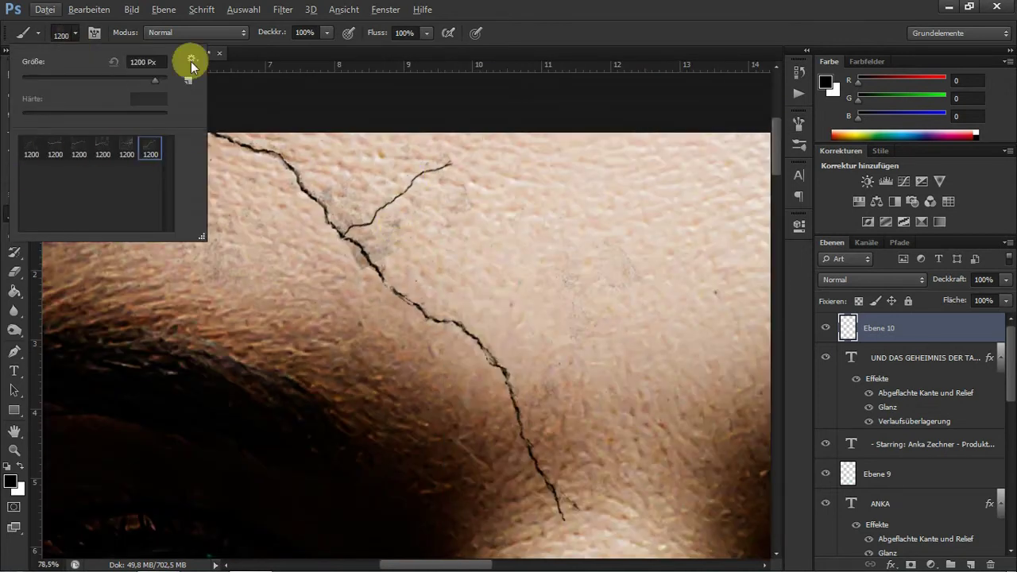
{"action": "key", "text": "F5"}
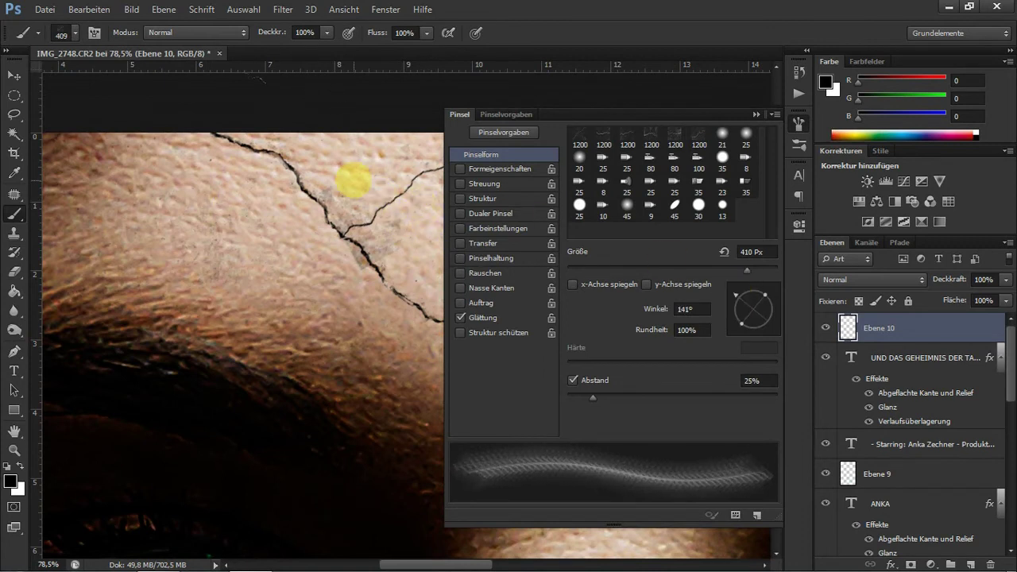
{"action": "key", "text": "F5"}
Step: Set the crack layer's blend mode to Linear abwedeln (Add.)
{"action": "scroll", "coordinate": [726, 288], "scroll_direction": "down", "scroll_amount": 2}
{"action": "left_click", "coordinate": [872, 280]}
{"action": "left_click", "coordinate": [861, 138]}
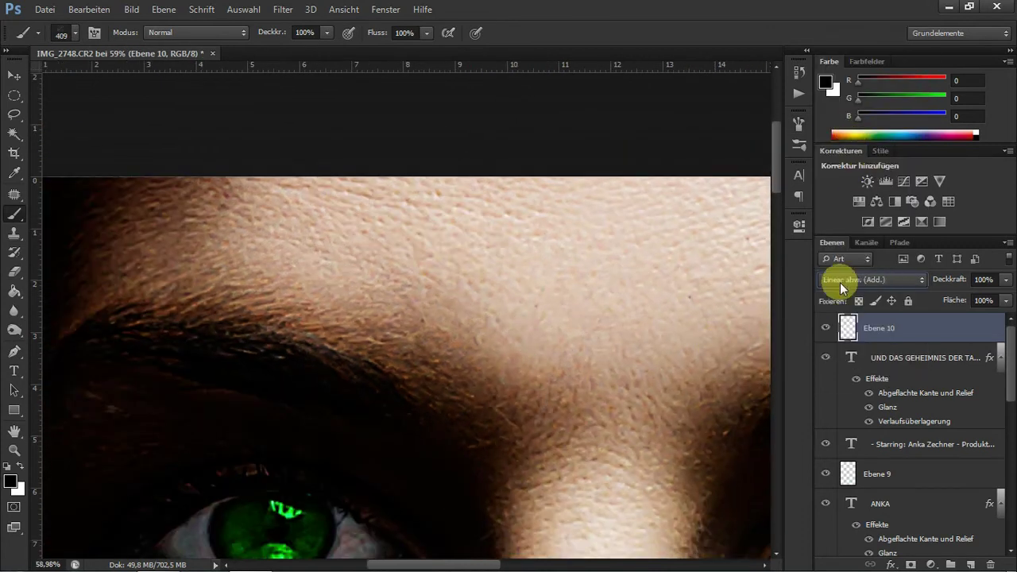
Step: Duplicate the crack layer, add a white mask to the copy, and set a 105 px brush
{"action": "key", "text": "ctrl+j"}
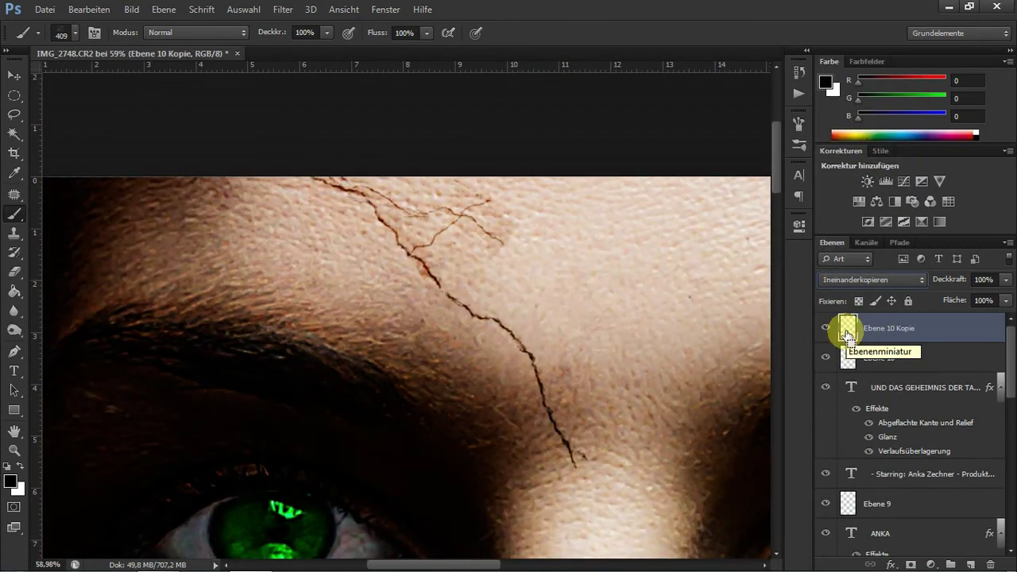
{"action": "left_click", "coordinate": [911, 564]}
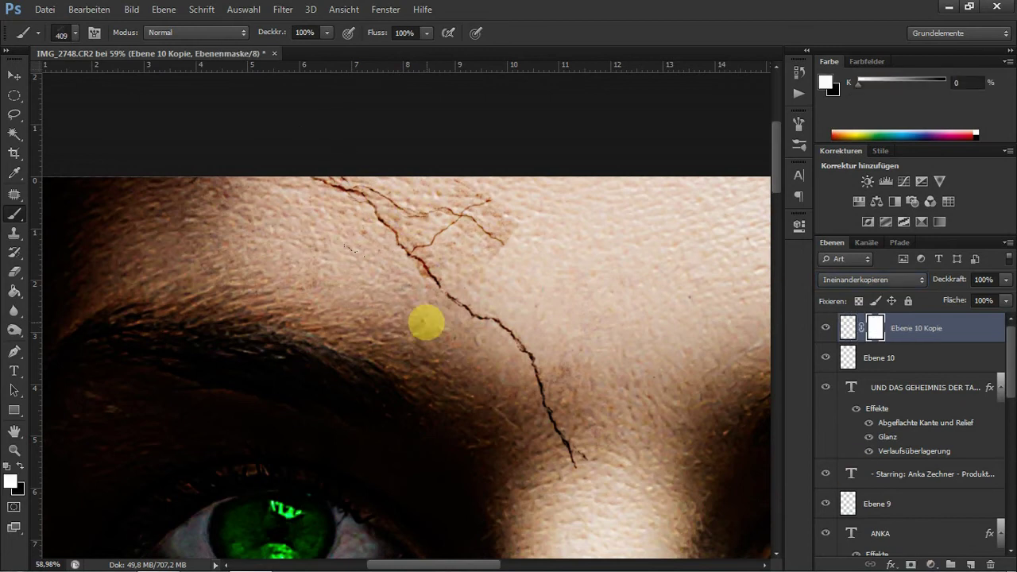
{"action": "left_click", "coordinate": [75, 32]}
{"action": "left_click_drag", "start_coordinate": [166, 82], "coordinate": [120, 82]}
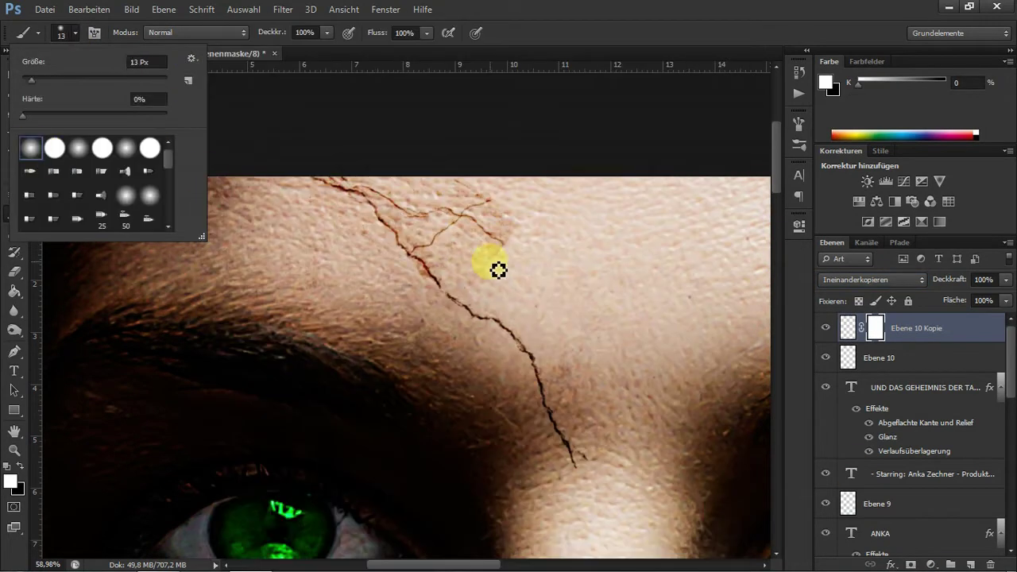
{"action": "left_click", "coordinate": [460, 254]}
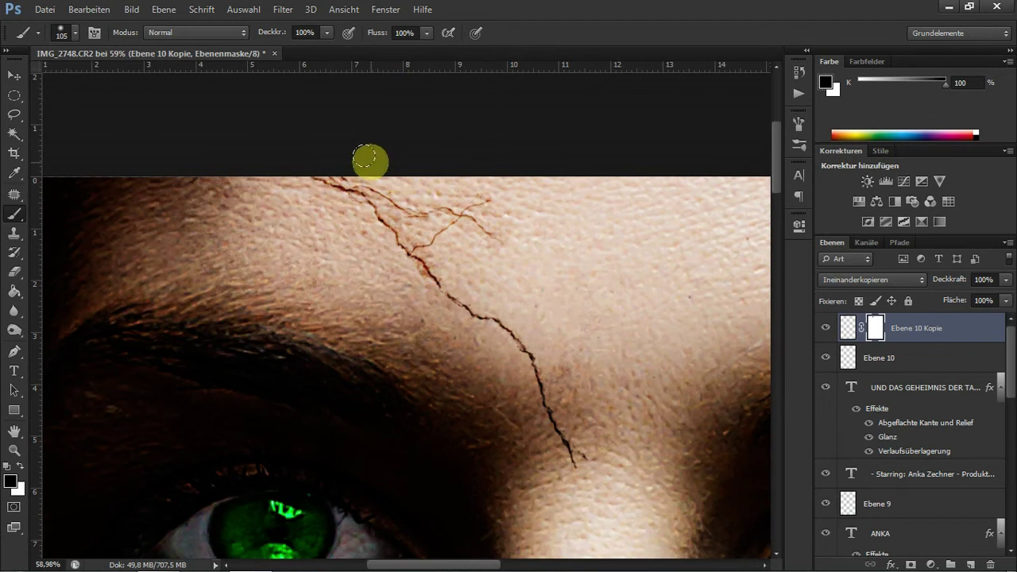
Step: Add a white layer mask to the original 'Ebene 10' crack layer as well
{"action": "scroll", "coordinate": [365, 157], "scroll_direction": "up", "scroll_amount": 5}
{"action": "scroll", "coordinate": [689, 418], "scroll_direction": "right", "scroll_amount": 3}
{"action": "scroll", "coordinate": [676, 116], "scroll_direction": "down", "scroll_amount": 5}
{"action": "scroll", "coordinate": [775, 151], "scroll_direction": "up", "scroll_amount": 5}
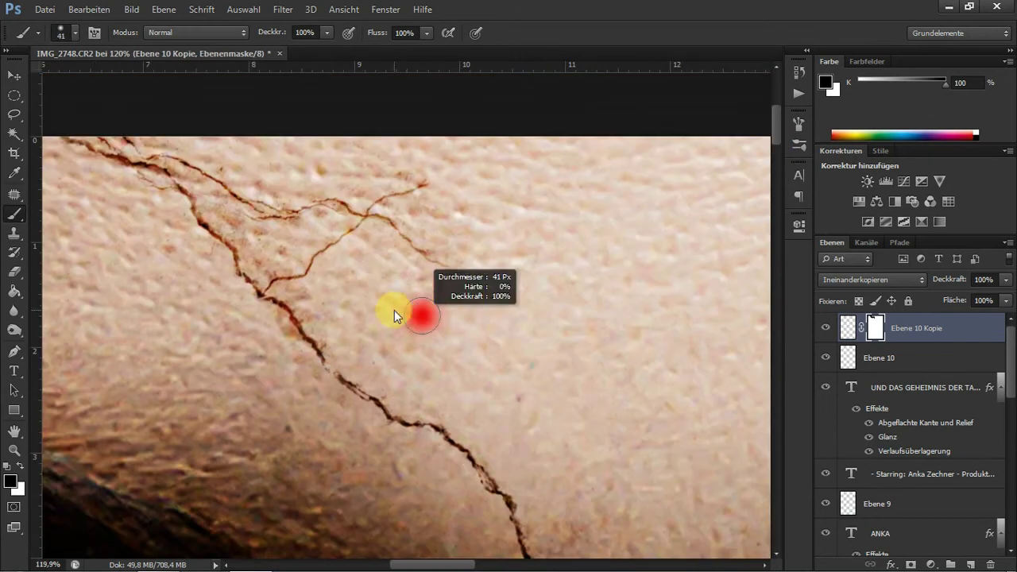
{"action": "key", "text": "alt+bracketleft"}
{"action": "key", "text": "ctrl+shift+m"}
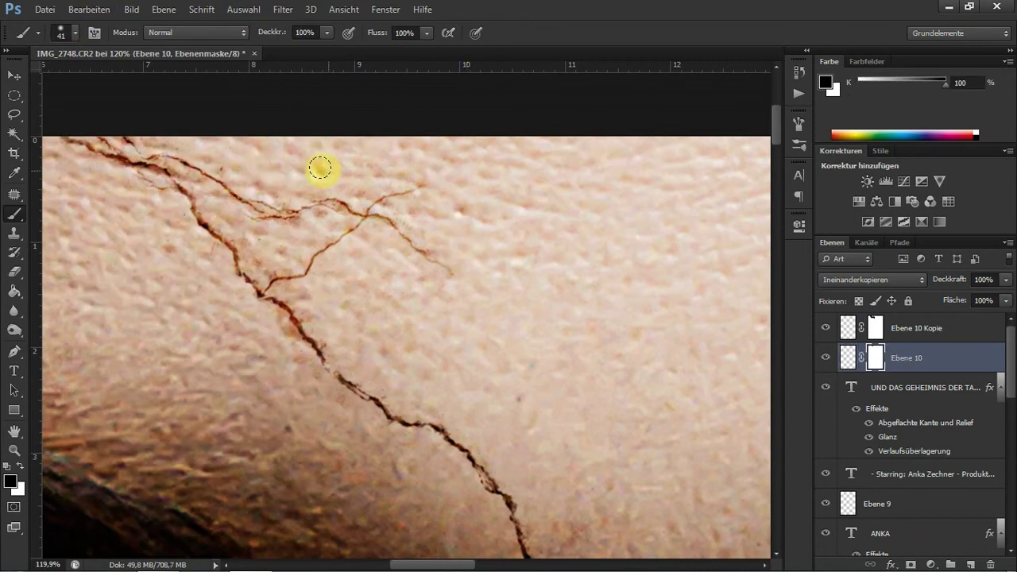
{"action": "key", "text": "ctrl+0"}
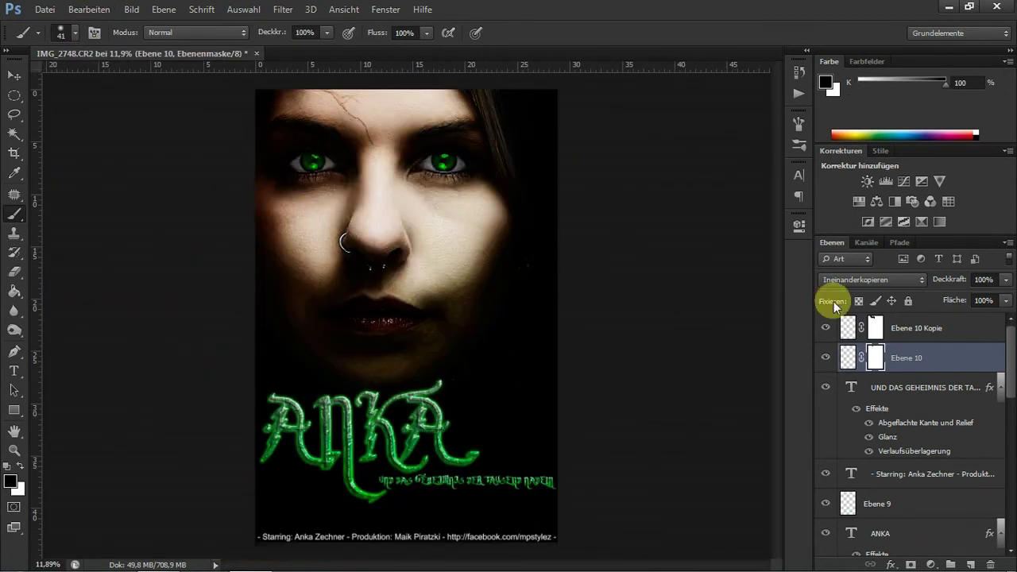
Step: Merge the two crack layers into one and set its blend mode to Ineinanderkopieren
{"action": "left_click", "coordinate": [972, 329], "text": "shift"}
{"action": "key", "text": "ctrl+e"}
{"action": "left_click", "coordinate": [873, 279]}
{"action": "left_click", "coordinate": [850, 349]}
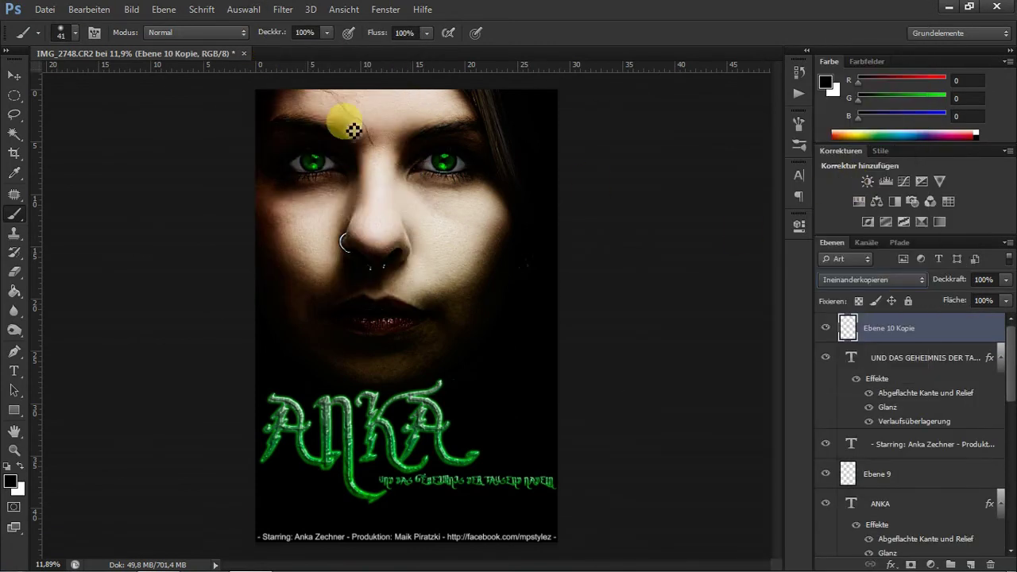
{"action": "key", "text": "ctrl+plus"}
Step: Duplicate the merged crack layer as 'Ebene 10 Kopie 2' and soften it with a Gaussian blur
{"action": "key", "text": "ctrl+j"}
{"action": "left_click", "coordinate": [283, 9]}
{"action": "left_click", "coordinate": [283, 8]}
{"action": "left_click", "coordinate": [572, 390]}
{"action": "key", "text": "Return"}
{"action": "scroll", "coordinate": [548, 247], "scroll_direction": "down", "scroll_amount": 3}
{"action": "scroll", "coordinate": [519, 252], "scroll_direction": "down", "scroll_amount": 2}
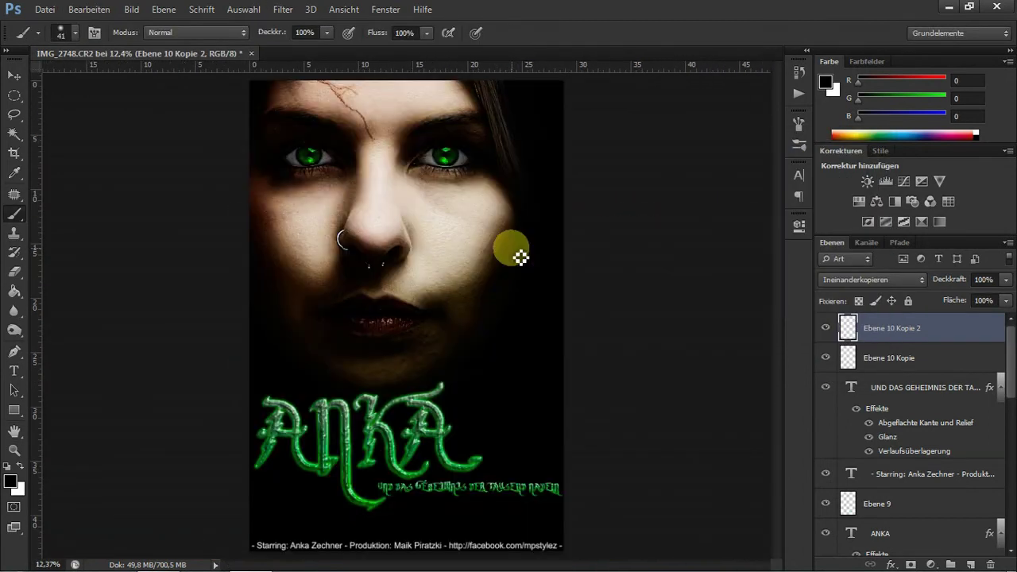